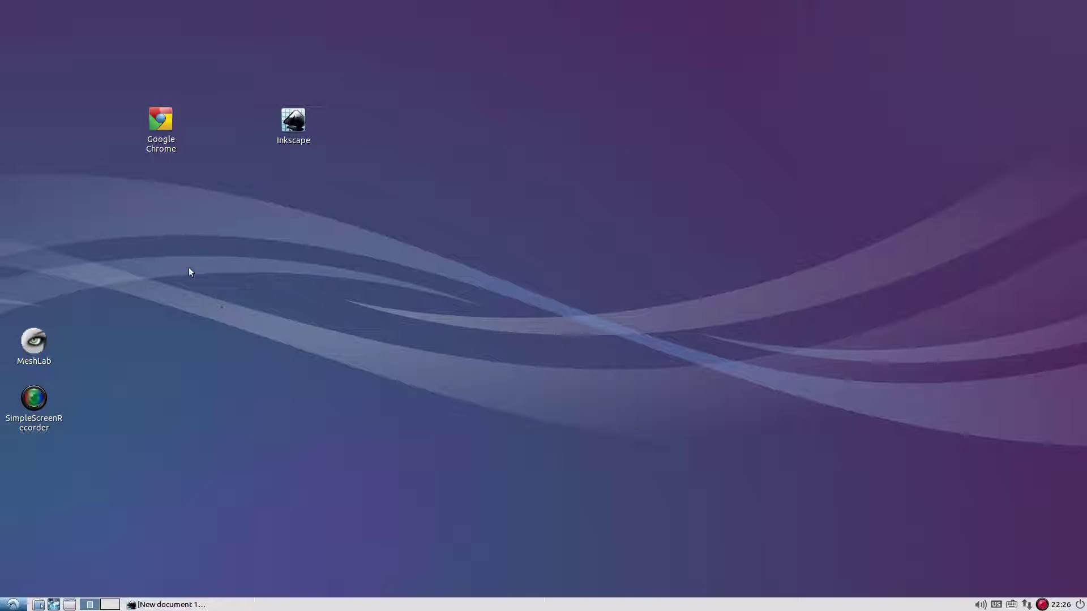
double_click(167, 146)
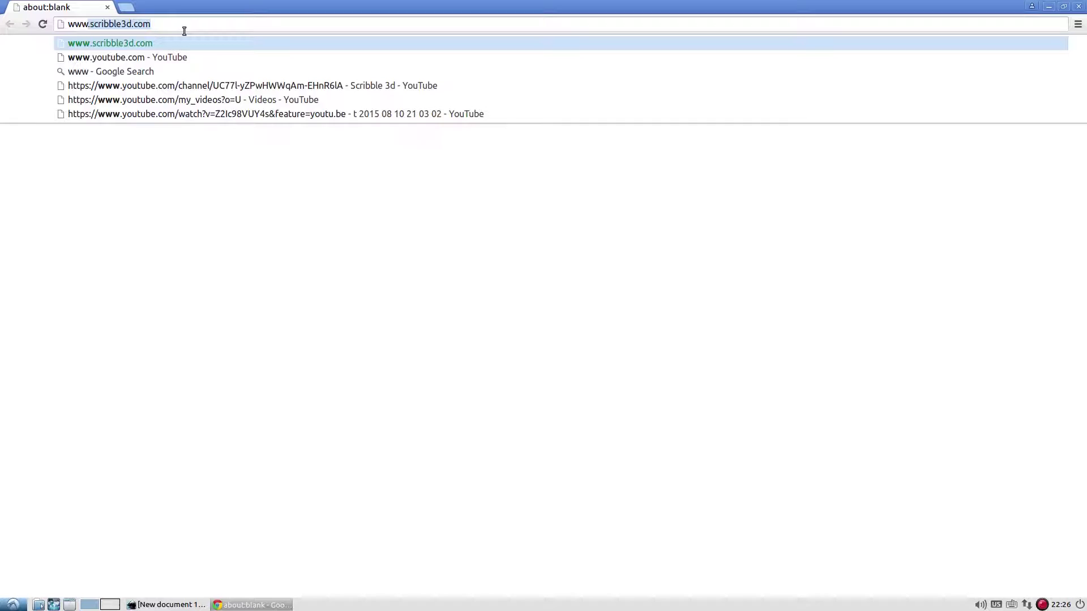
key(End)
key(Return)
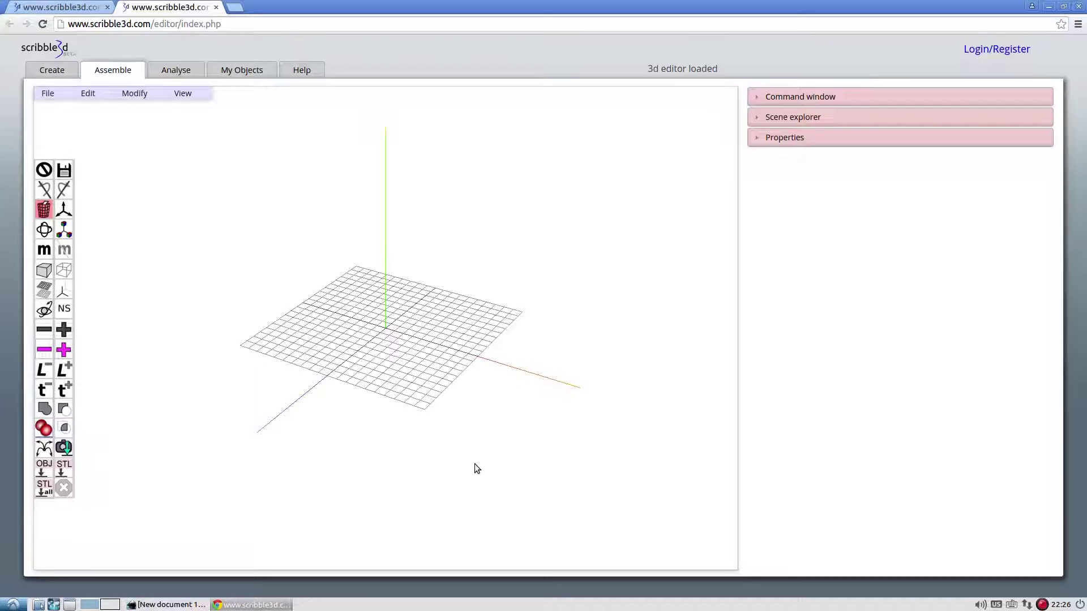
click(42, 72)
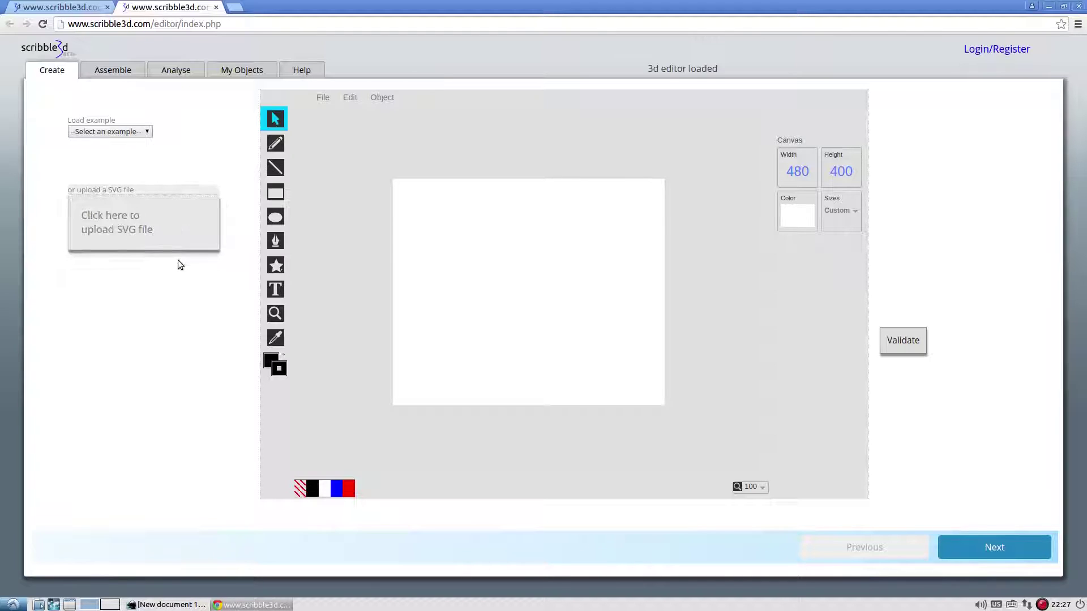
Search the web for inkscape, view the download page on the official Inkscape site, and return to the Scribble3D editor.
click(233, 8)
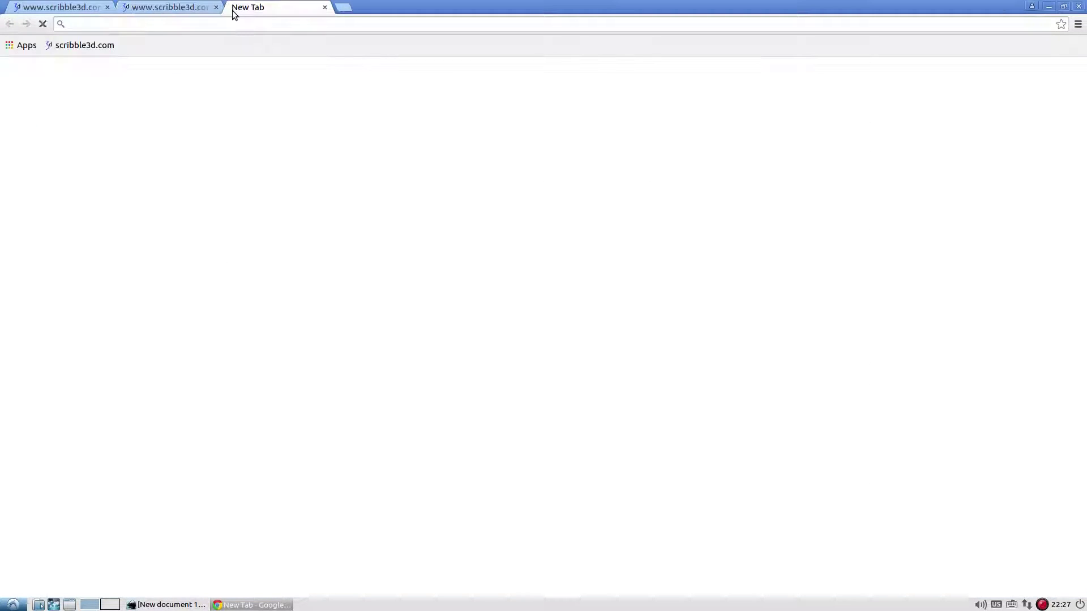
text(inkscape)
key(Return)
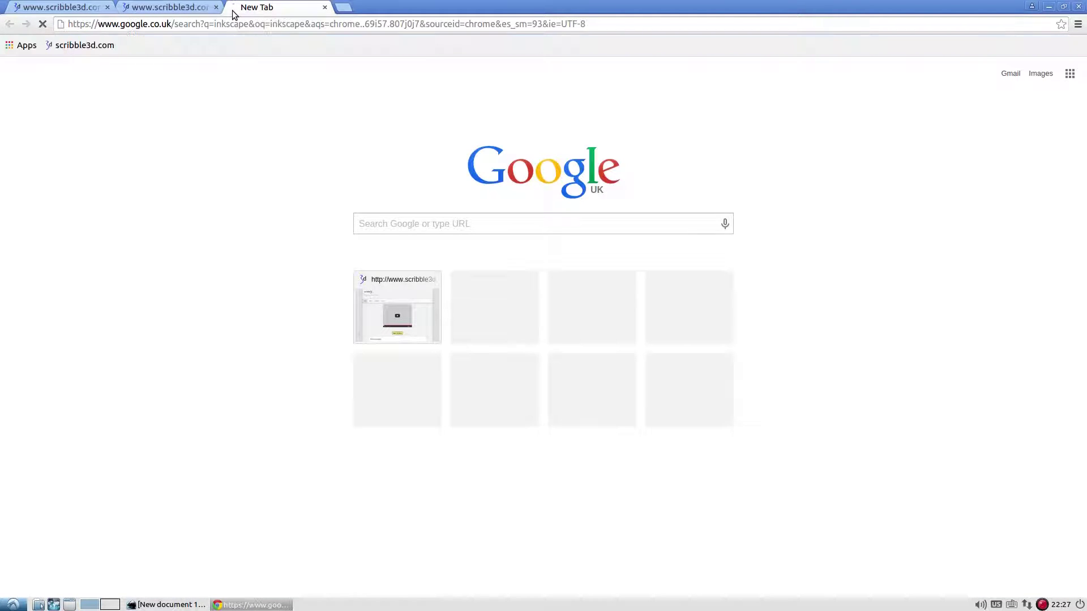
click(137, 181)
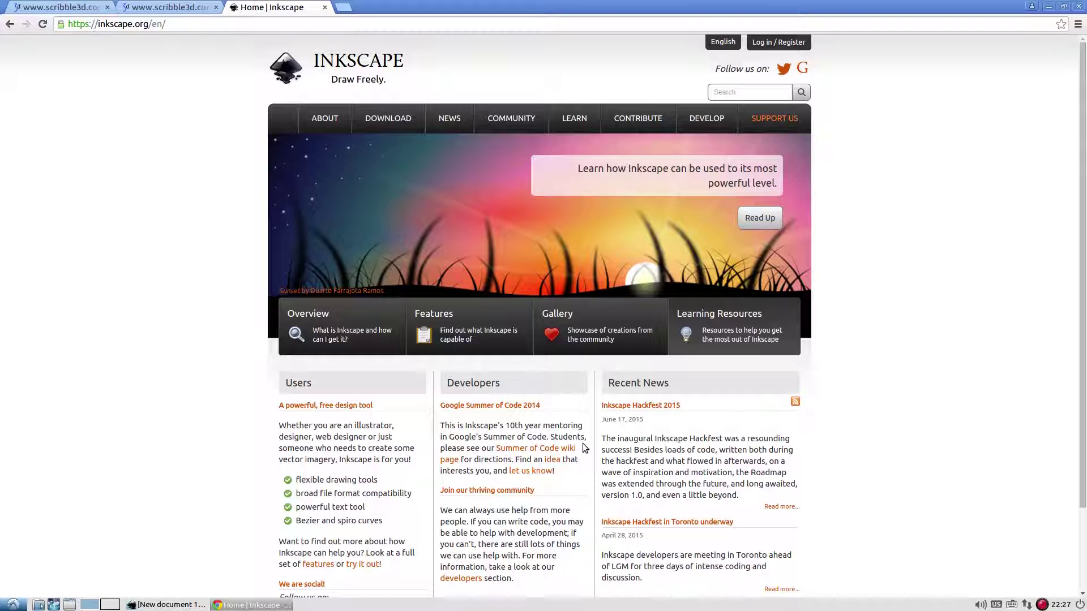
click(393, 120)
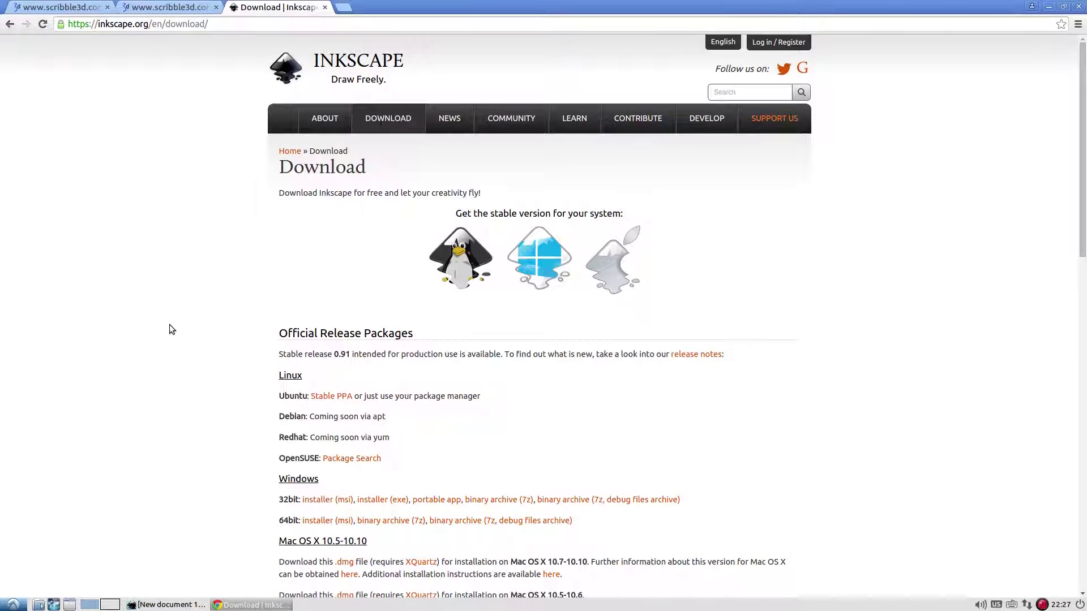
click(325, 7)
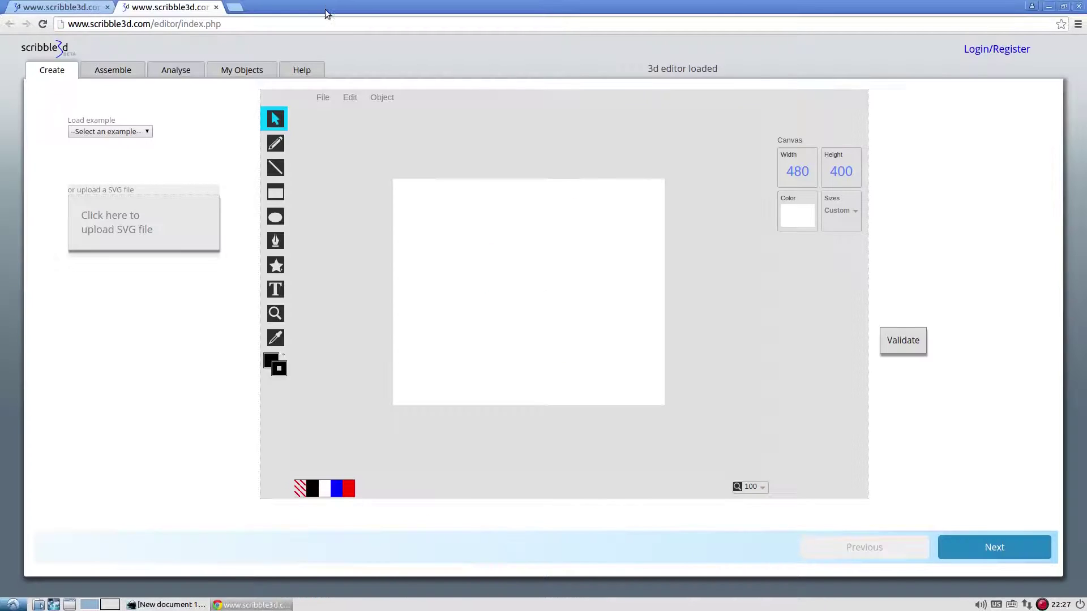
Switch to Inkscape and draw an ellipse about 283 by 266 px in the right part of the page's upper half.
click(251, 604)
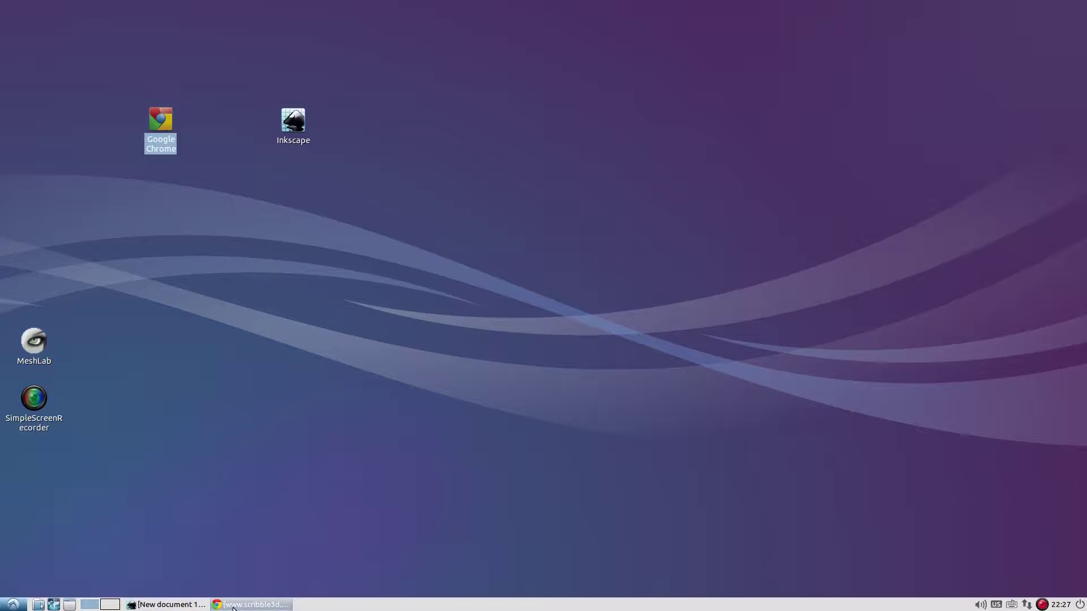
click(293, 123)
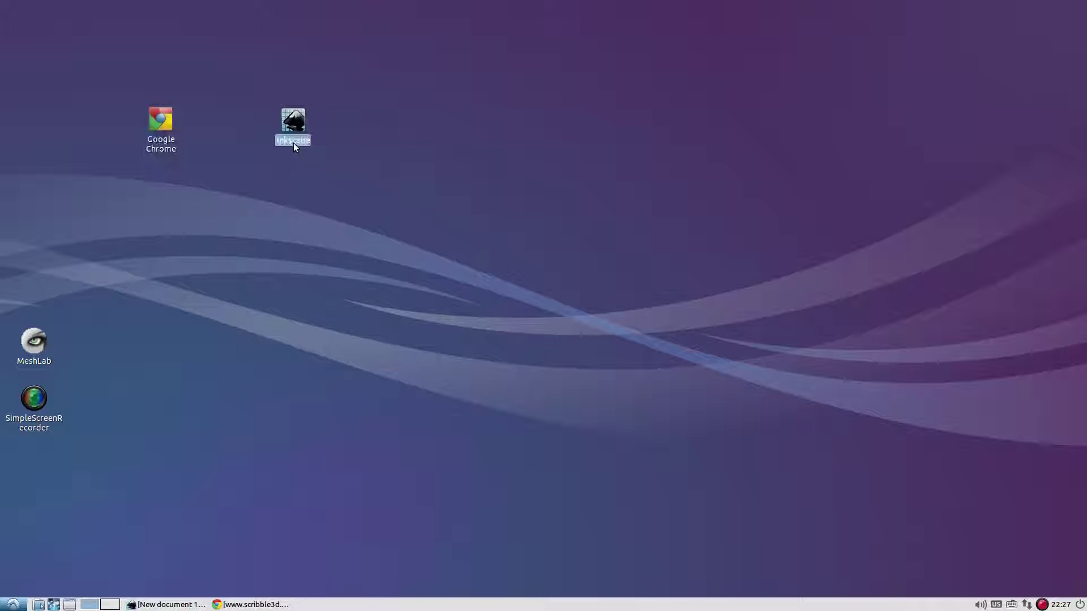
click(295, 173)
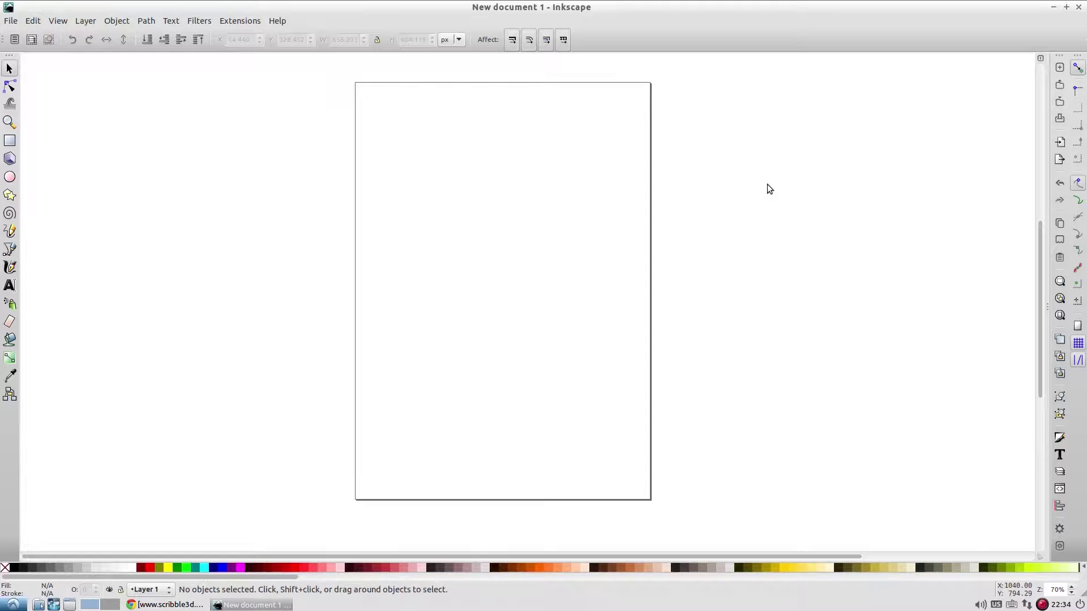
click(11, 179)
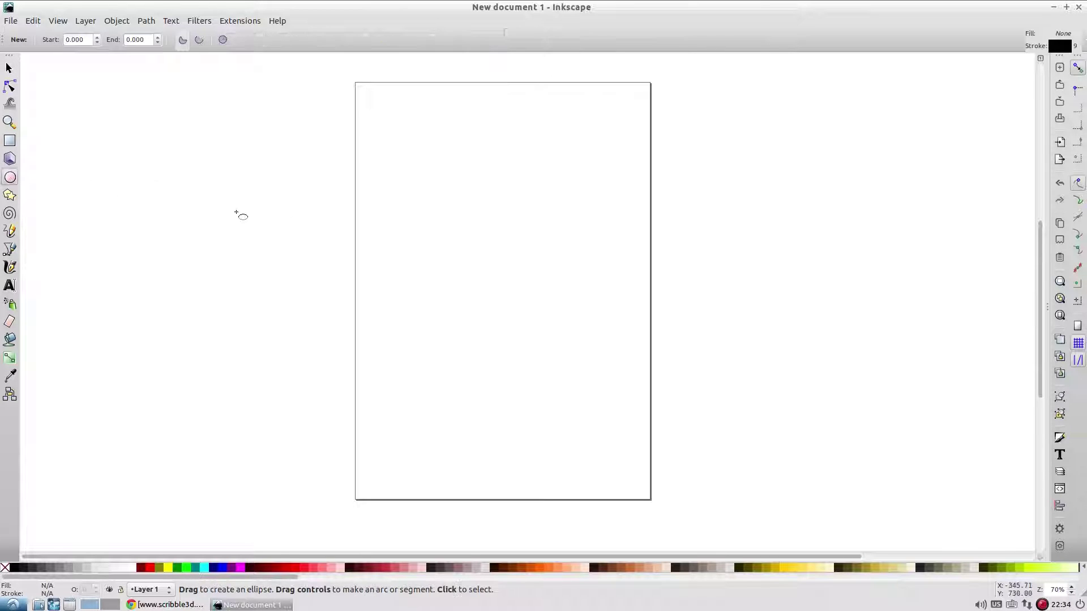
drag(480, 175, 591, 279)
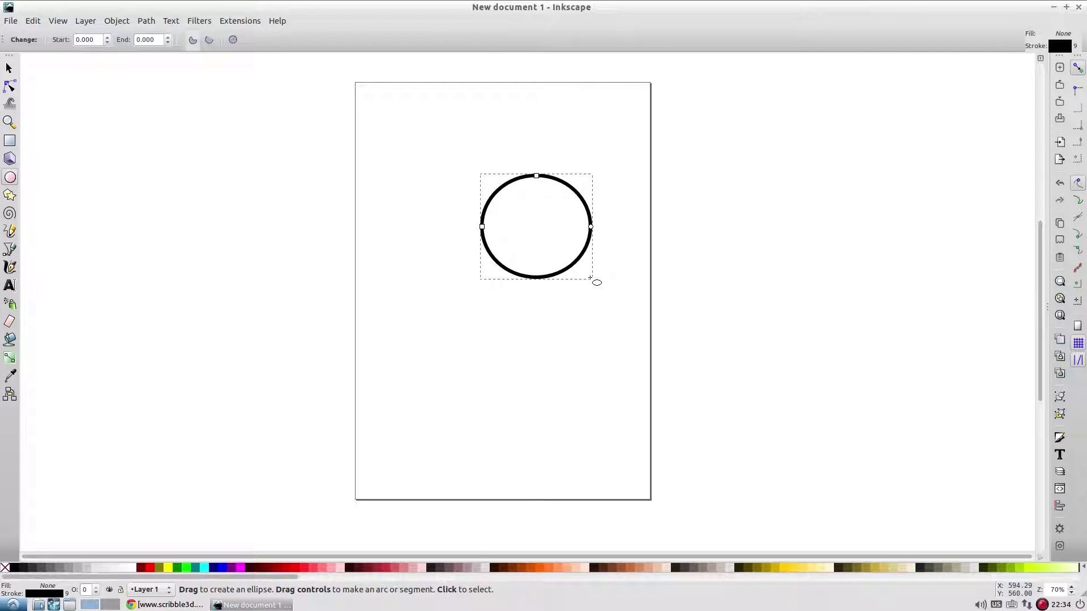
Set the ellipse's width and height to 200 px each to make it a circle.
click(7, 69)
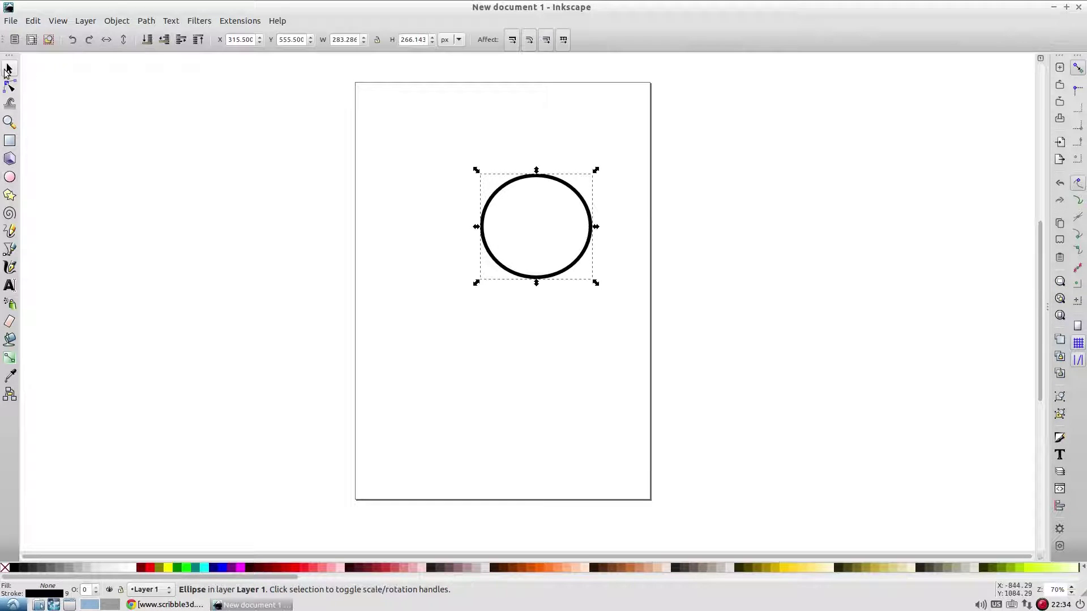
triple_click(344, 40)
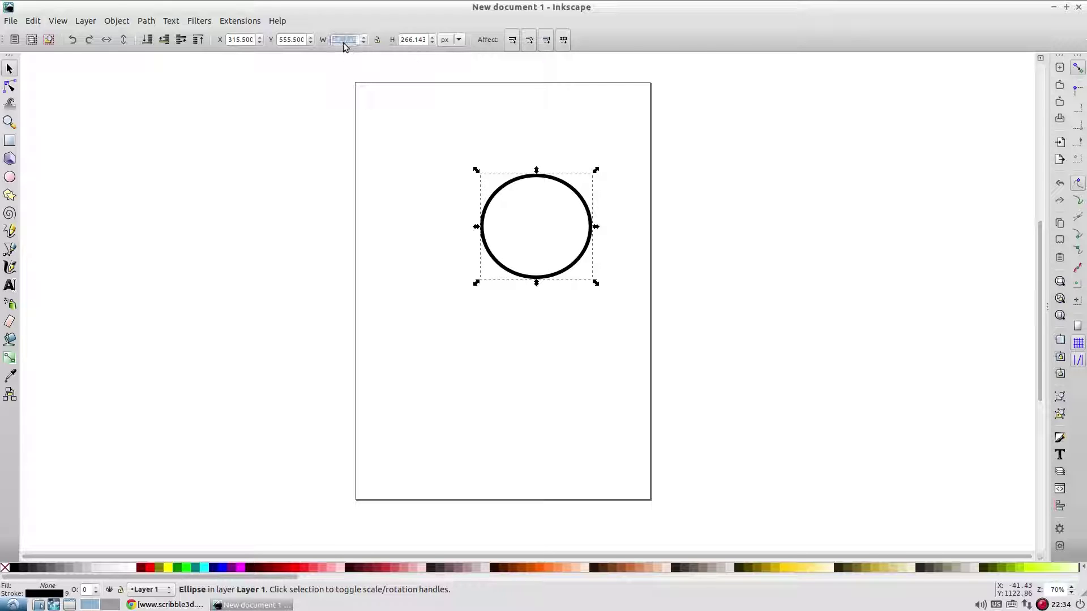
text(200)
key(Tab)
text(2)
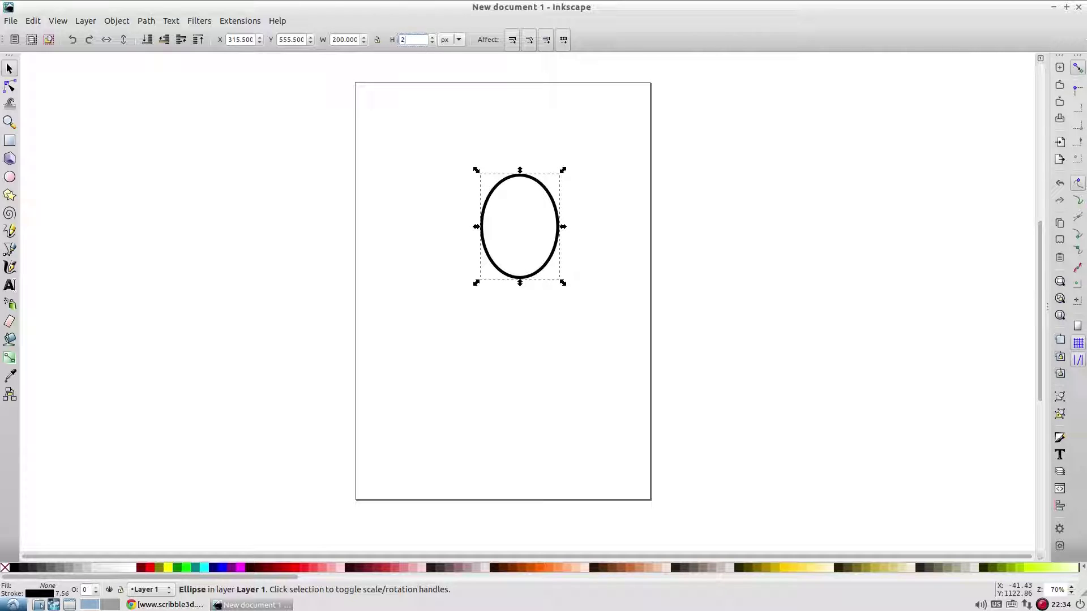
text(00)
key(Return)
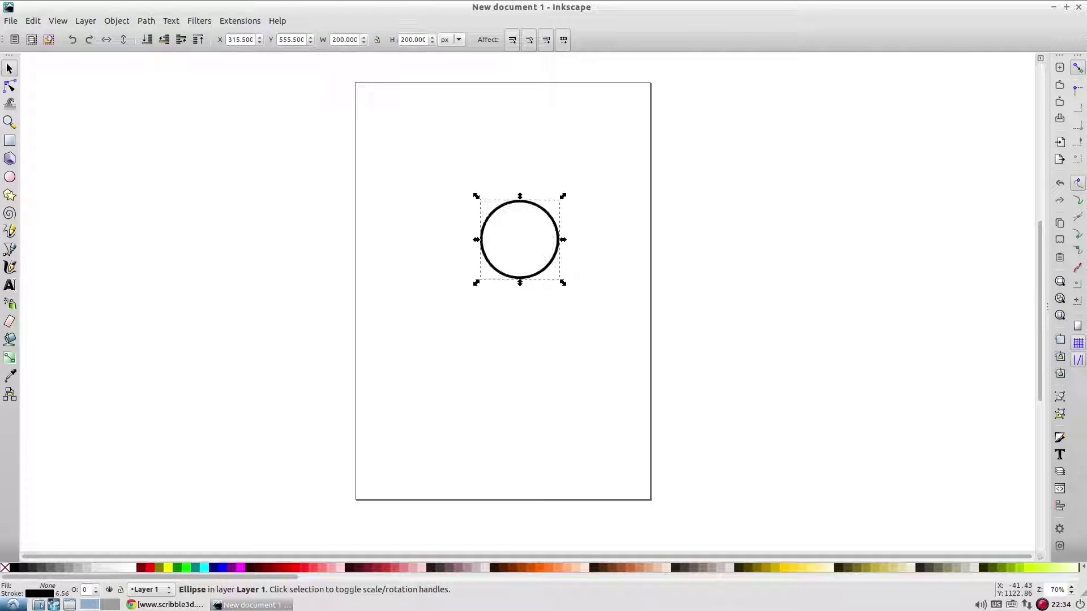
click(378, 117)
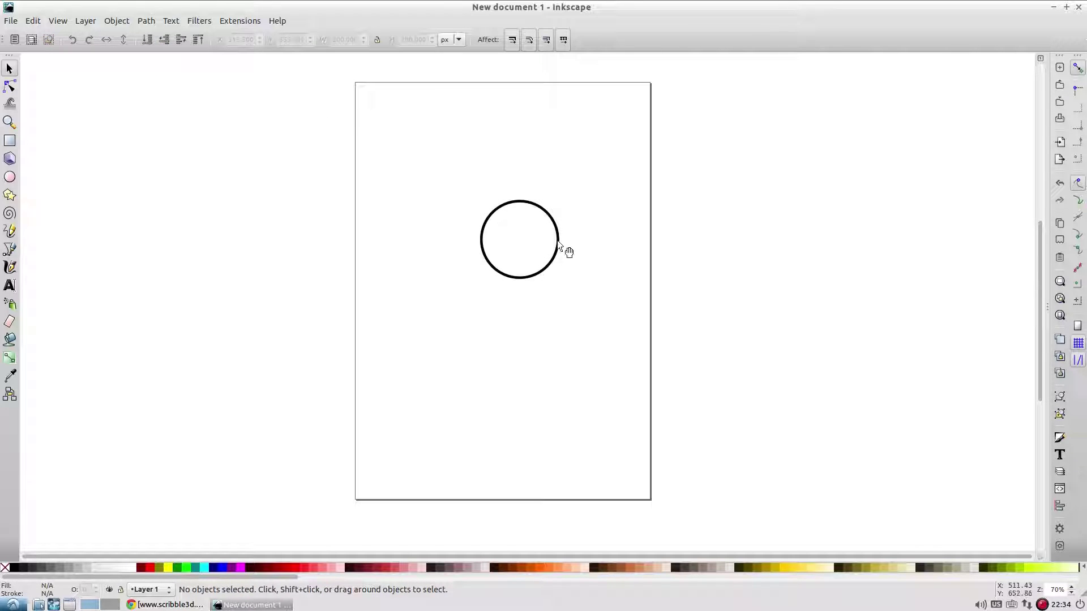
click(550, 263)
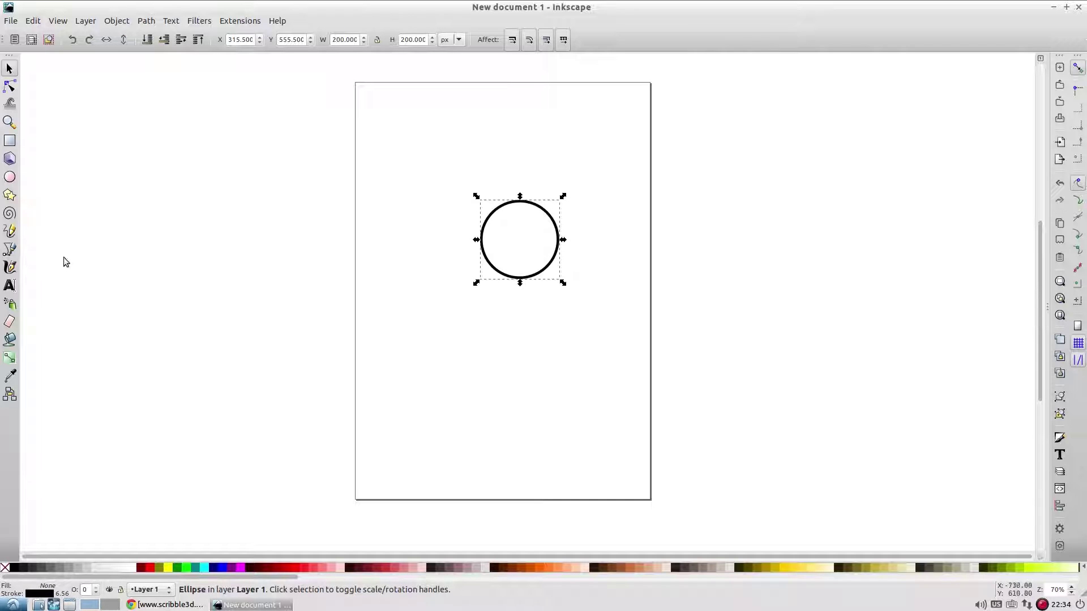
Draw a straight vertical line about 313 px long to the left of the circle with the Bezier tool.
click(10, 250)
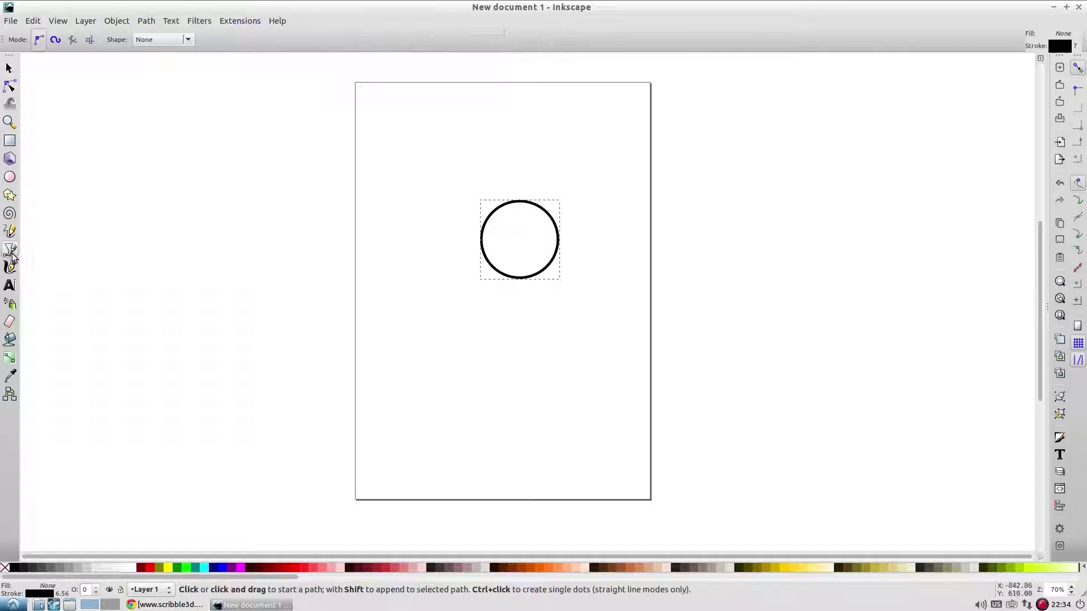
click(415, 176)
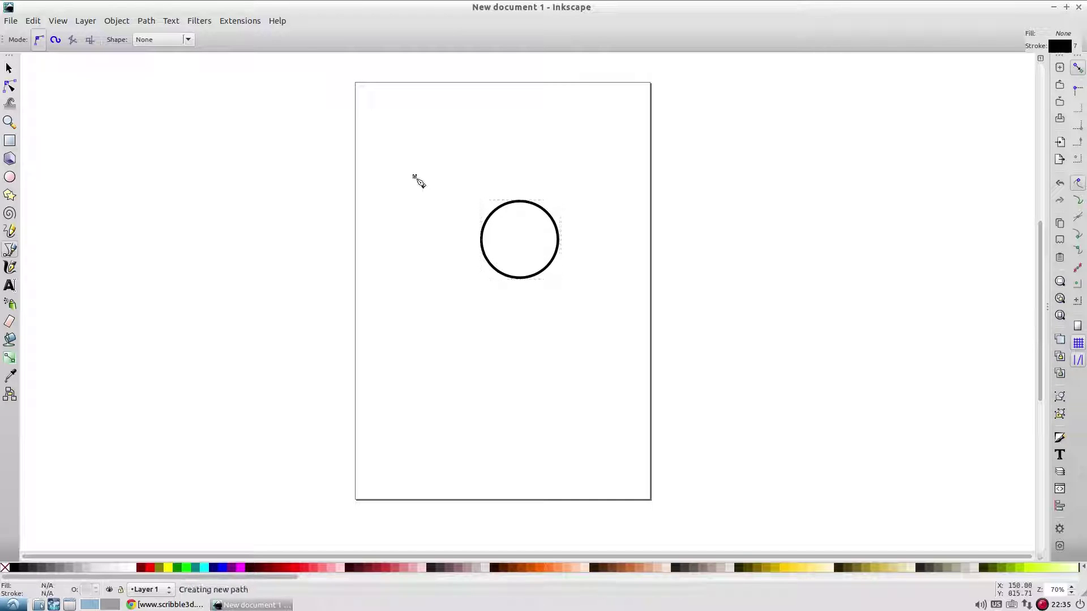
double_click(415, 297)
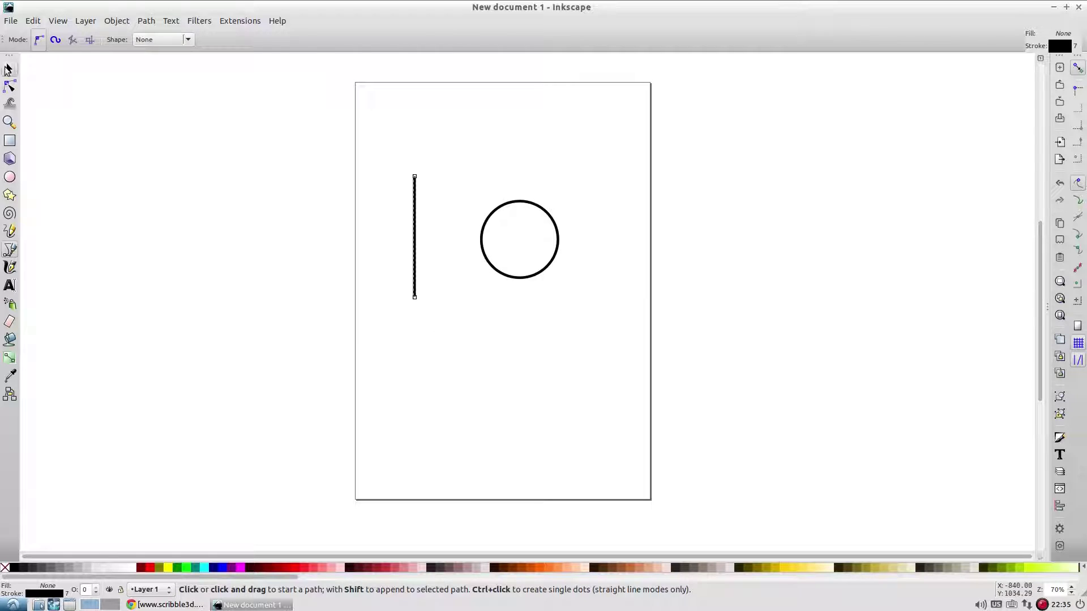
click(8, 68)
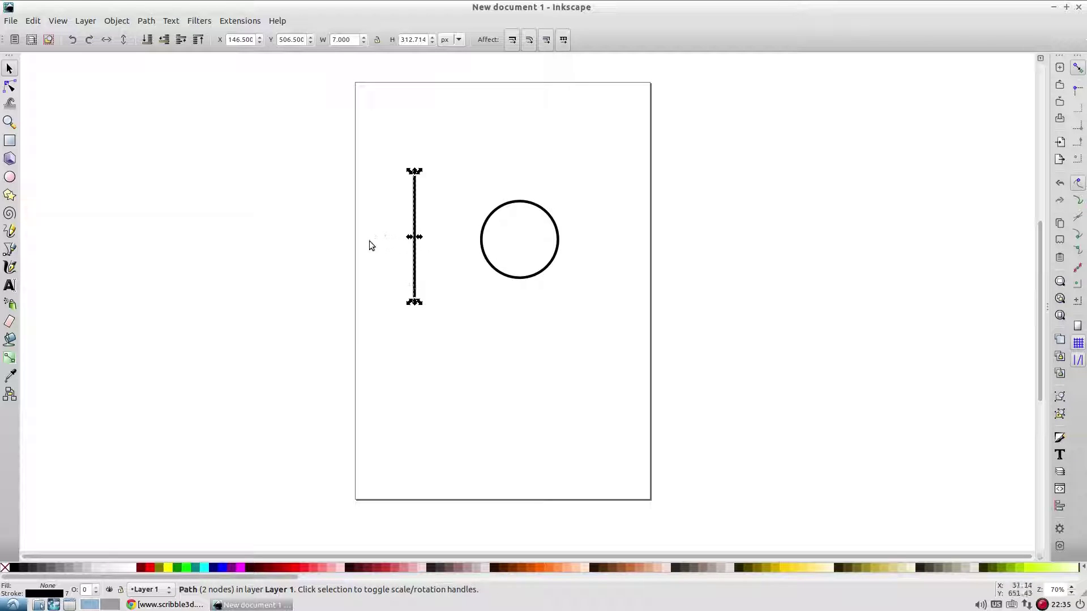
Draw a freehand loop around the vertical line and a short freehand stroke linking the loop to the circle.
click(9, 232)
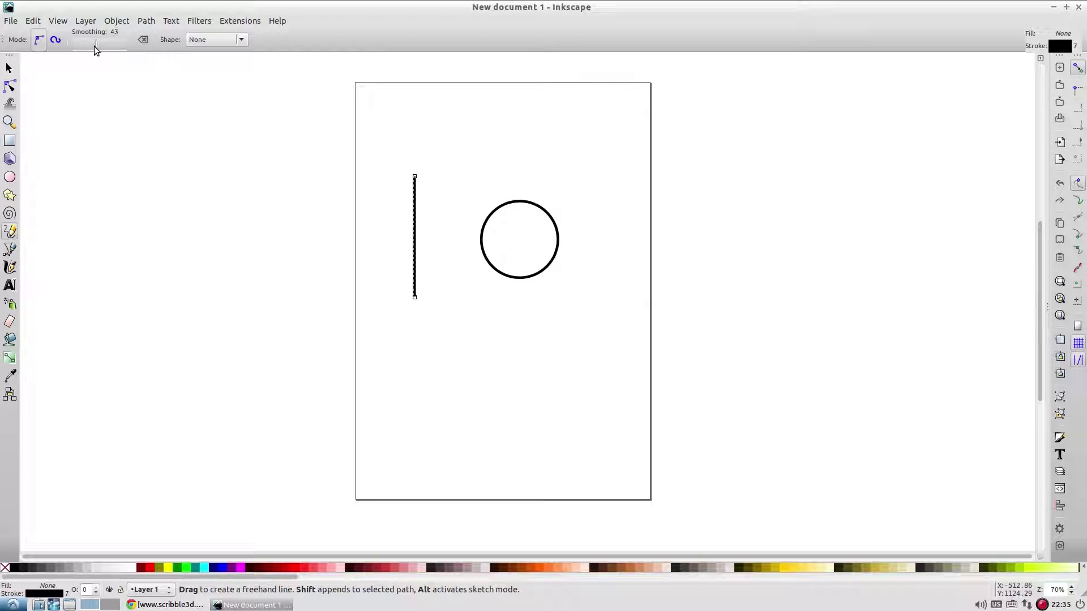
drag(94, 45, 93, 46)
mouse_move(443, 165)
mouse_down()
mouse_move(413, 151)
mouse_move(388, 162)
mouse_move(374, 200)
mouse_move(373, 293)
mouse_move(387, 318)
mouse_move(409, 325)
mouse_move(436, 320)
mouse_move(455, 291)
mouse_move(463, 221)
mouse_move(455, 193)
mouse_move(402, 146)
mouse_up()
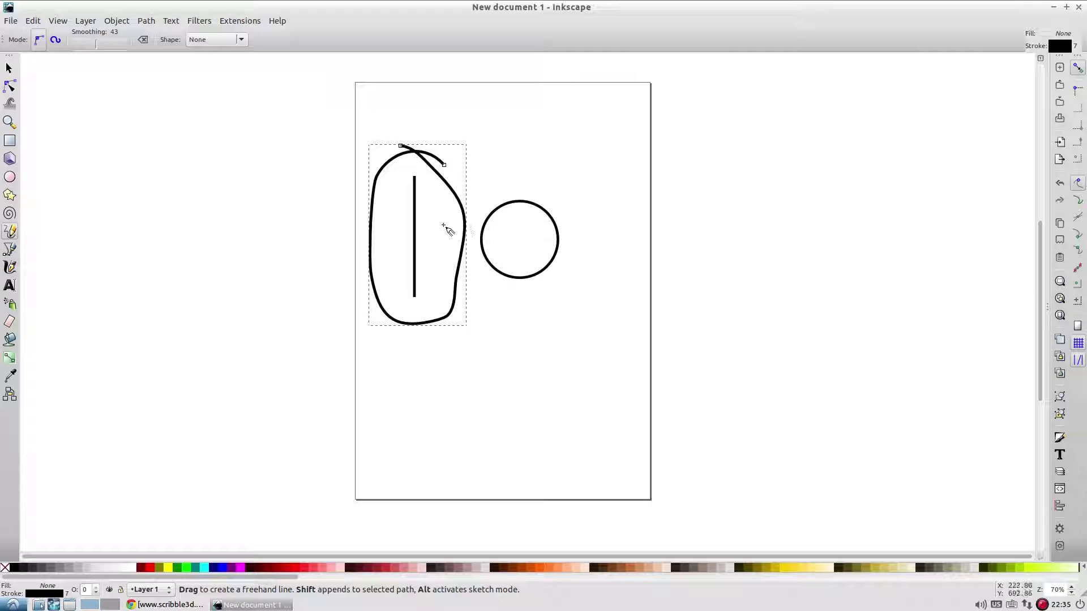
drag(443, 224, 512, 228)
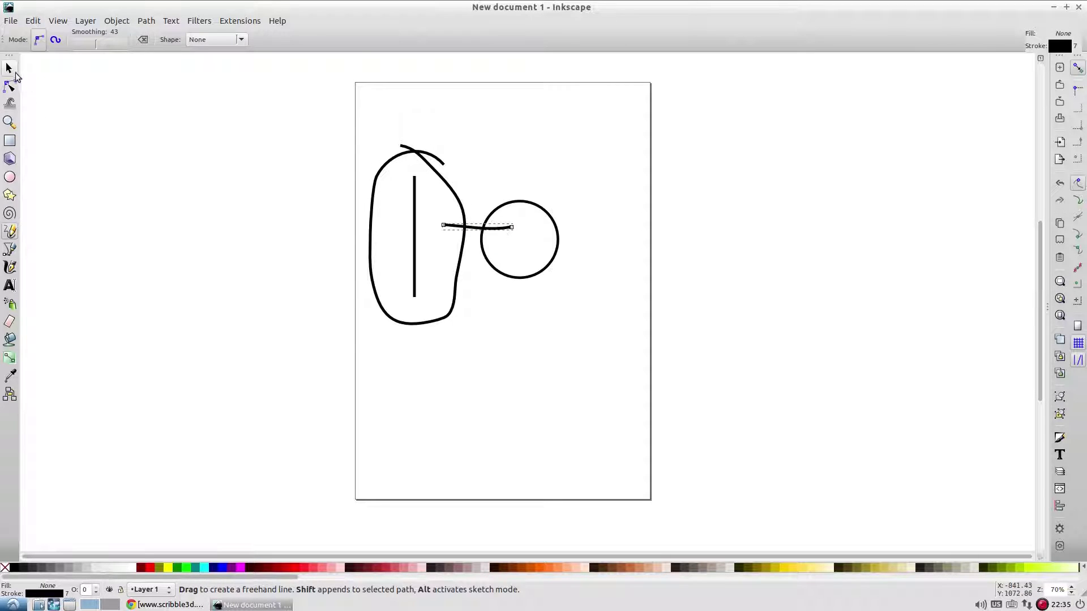
click(9, 68)
click(202, 261)
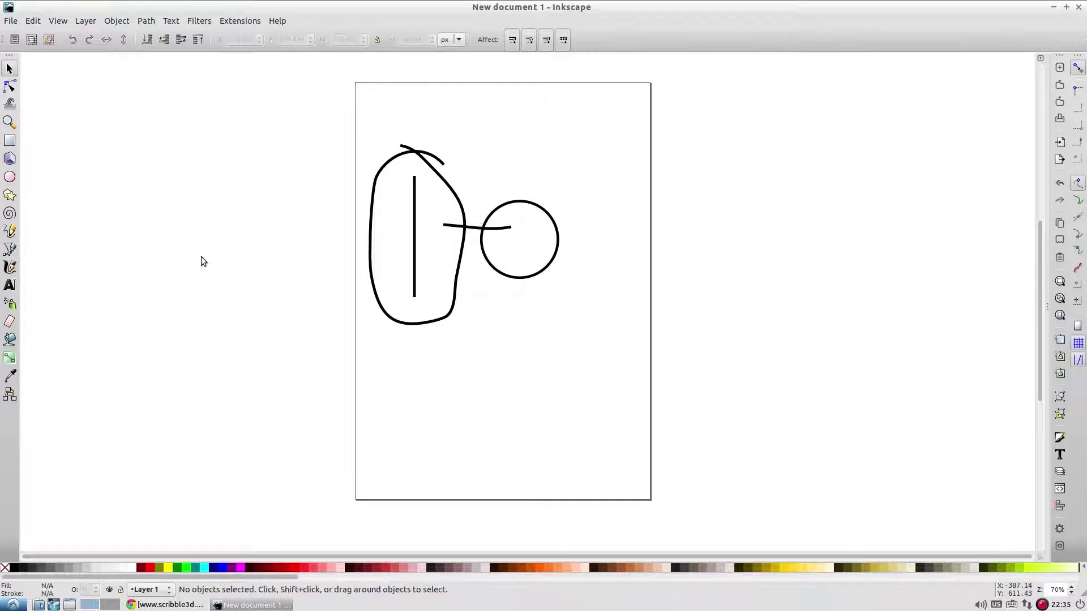
Change the vertical line's stroke colour to blue by setting its RGB blue value to 255.
click(414, 267)
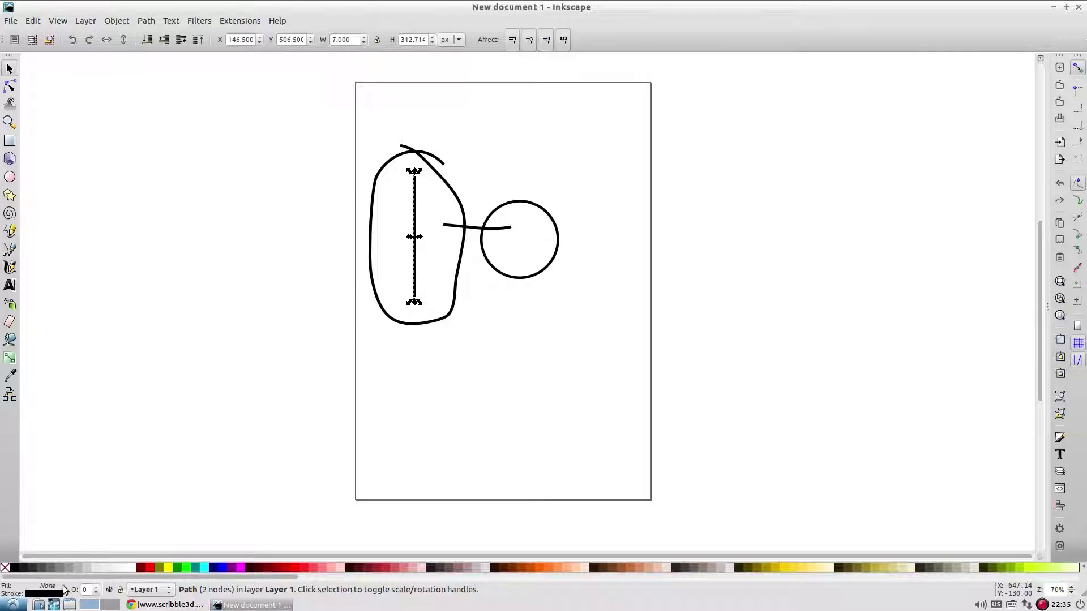
click(44, 594)
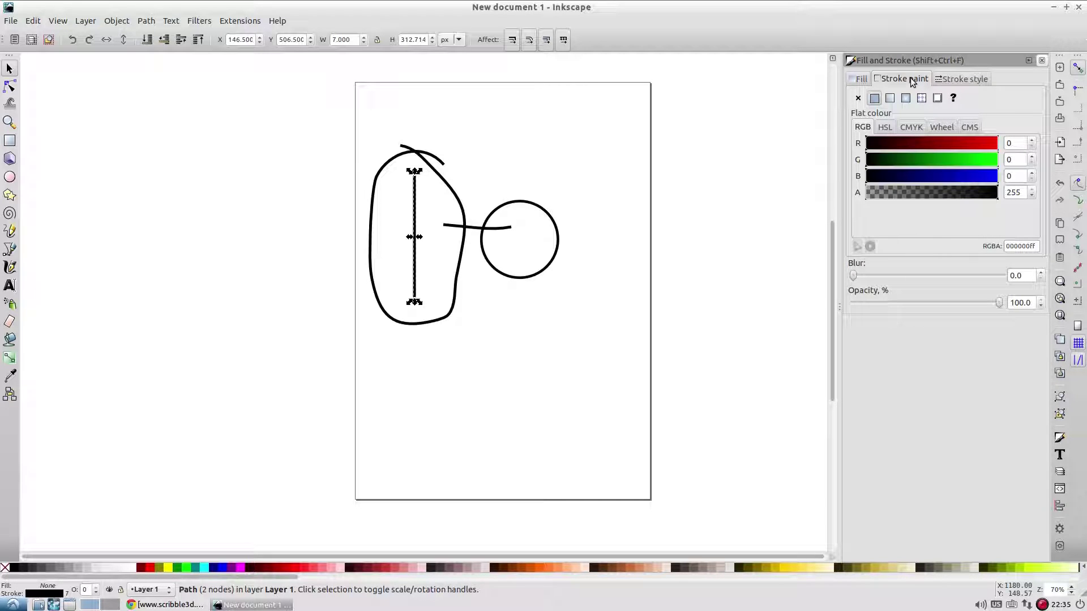
click(997, 177)
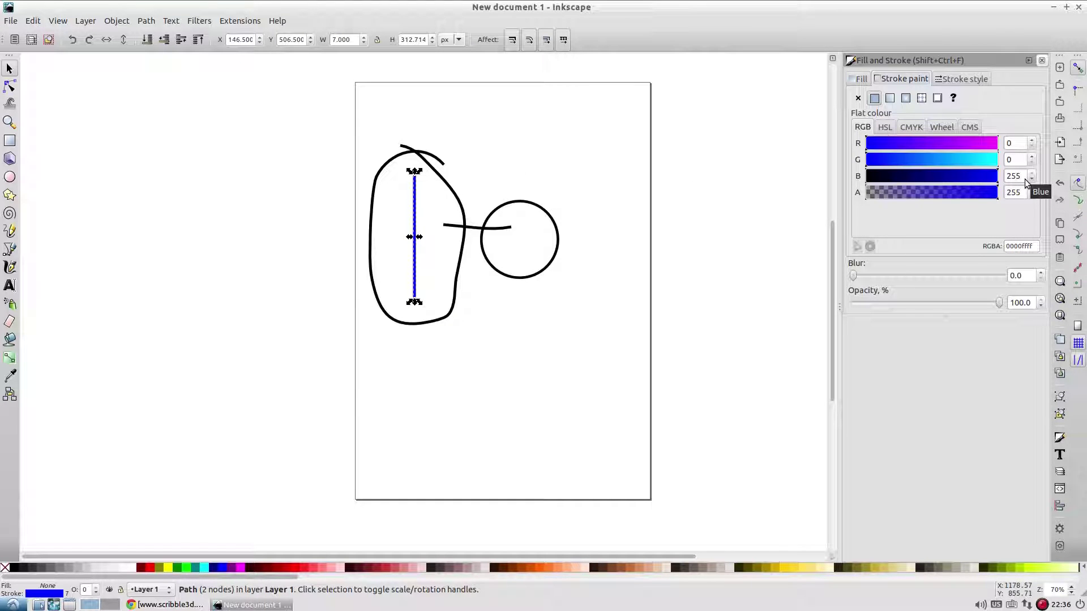
click(583, 228)
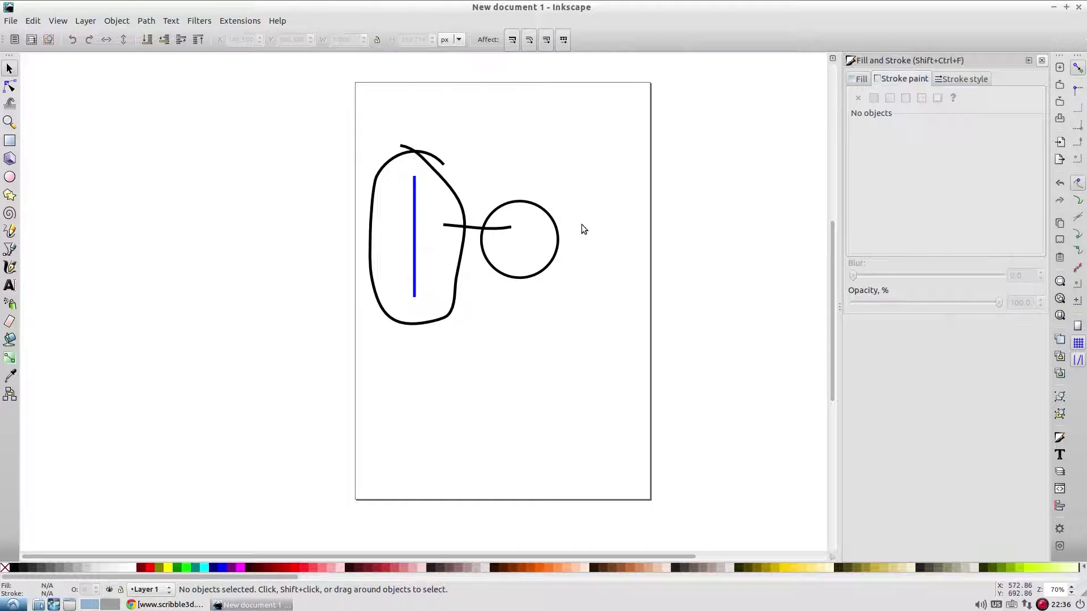
Save the drawing to the Desktop as cylinder.svg in Inkscape SVG format.
click(16, 24)
click(27, 101)
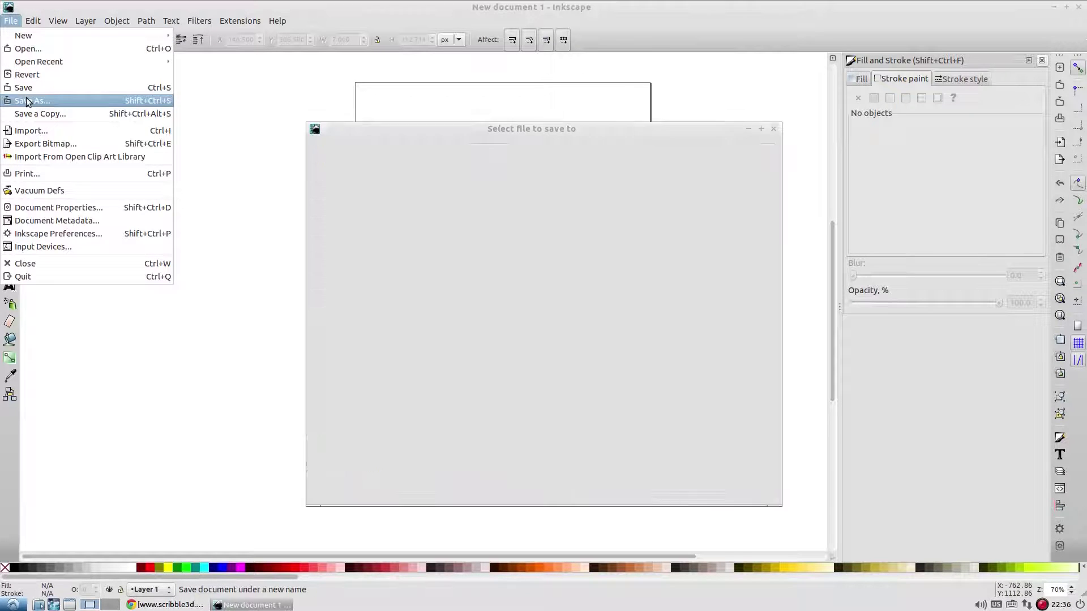
text(cylinder)
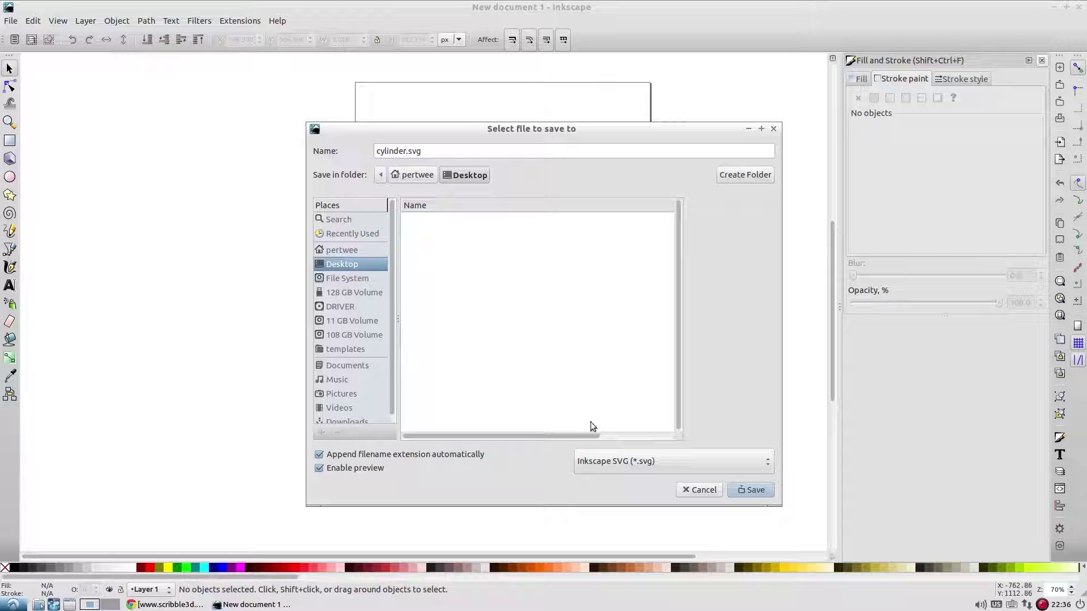
click(752, 490)
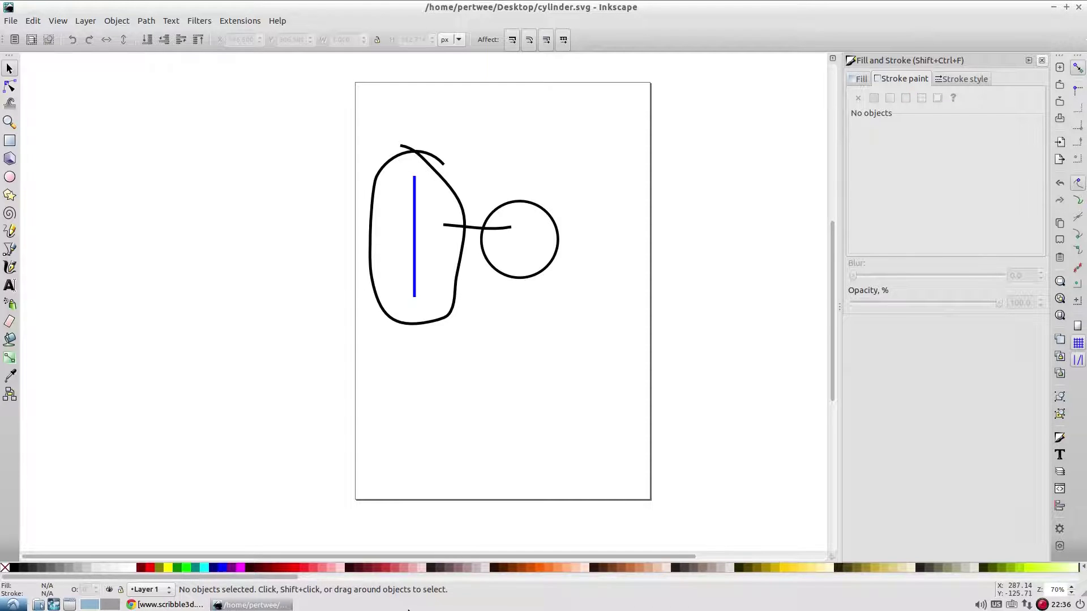
key(ctrl)
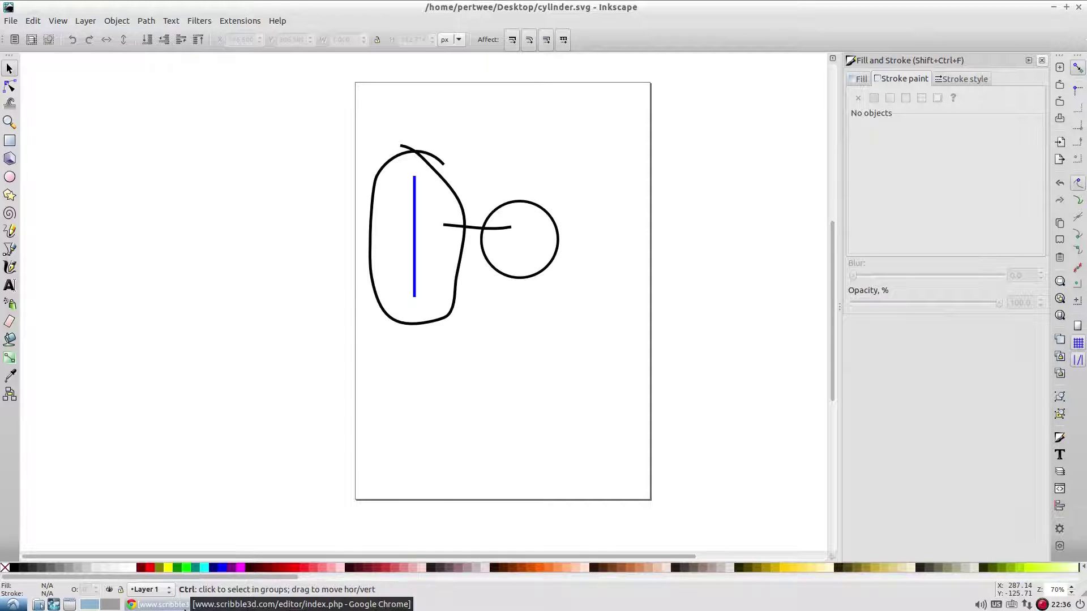
Switch to the Scribble3D editor in Chrome, upload cylinder.svg from the Desktop and continue to its generated 3D object.
click(183, 608)
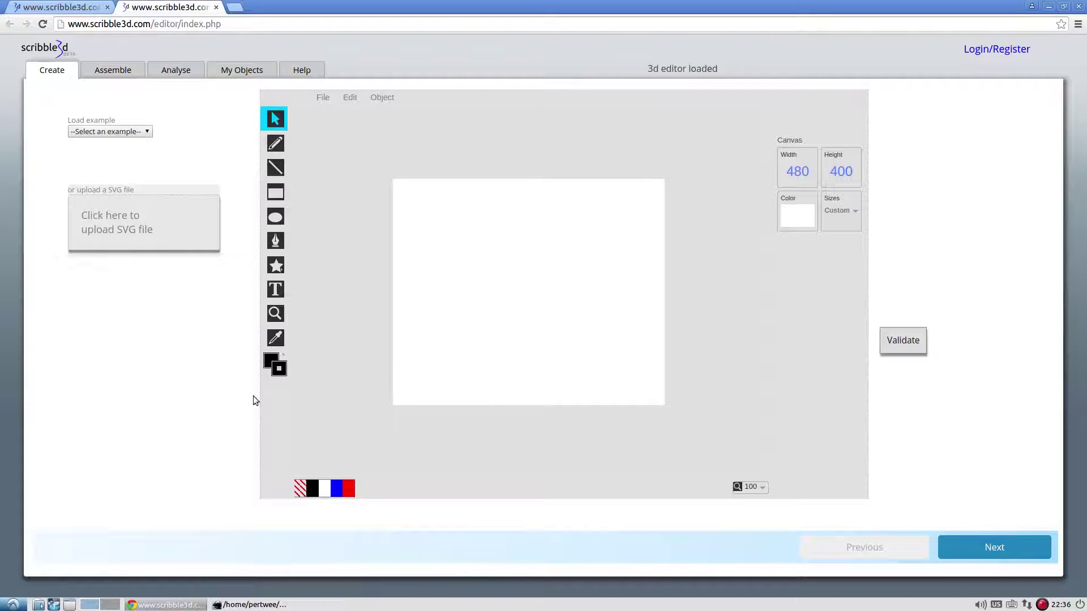
click(179, 223)
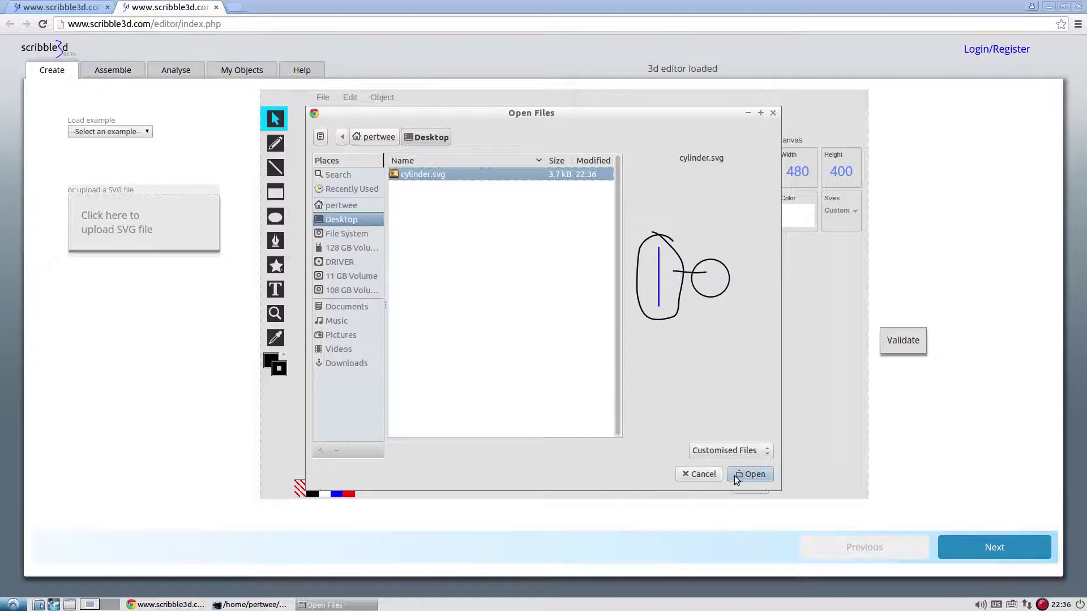
double_click(427, 176)
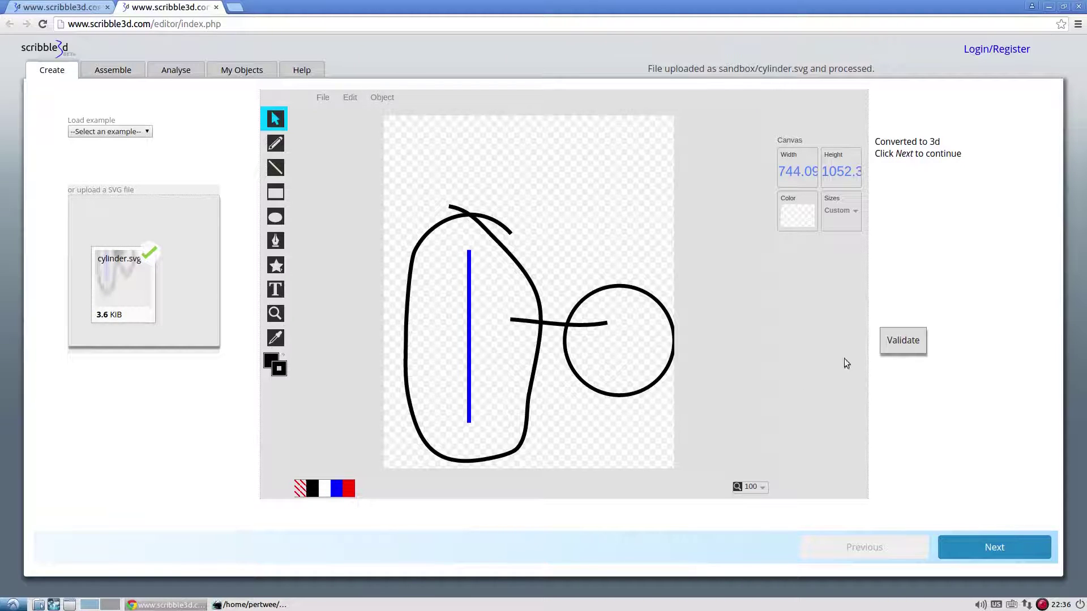
drag(876, 139, 973, 159)
click(972, 156)
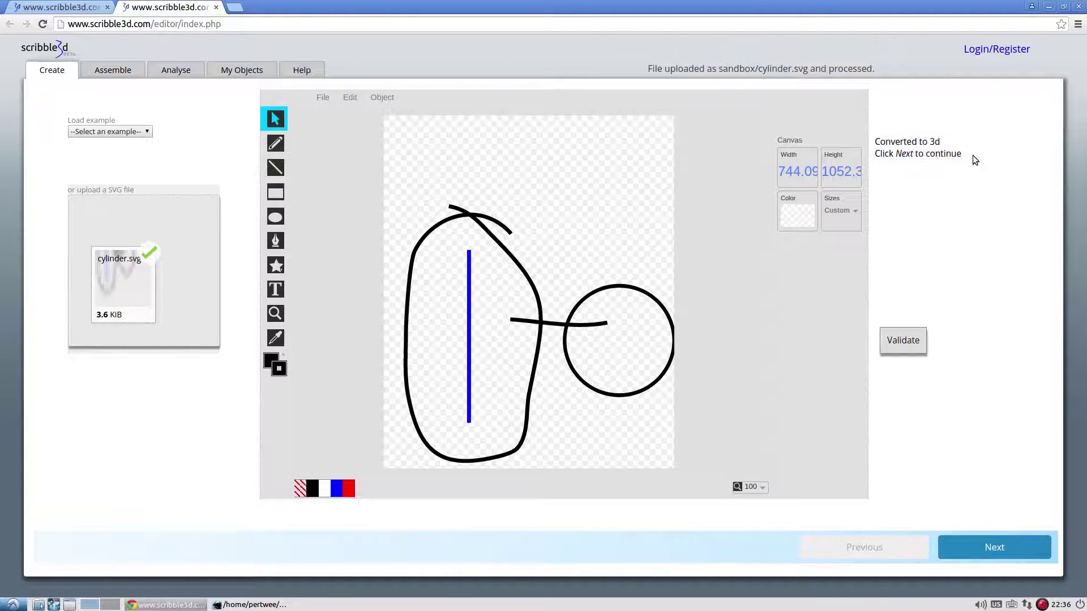
click(972, 547)
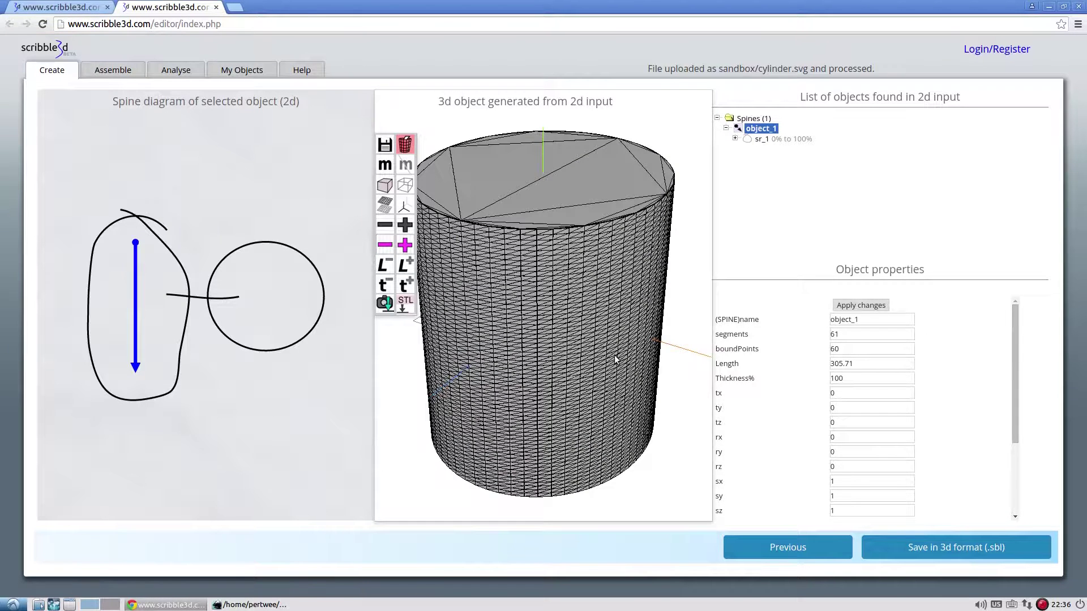
Rename the generated 3D object object_1 to cylinder and apply the change.
scroll(616, 358, down, 3)
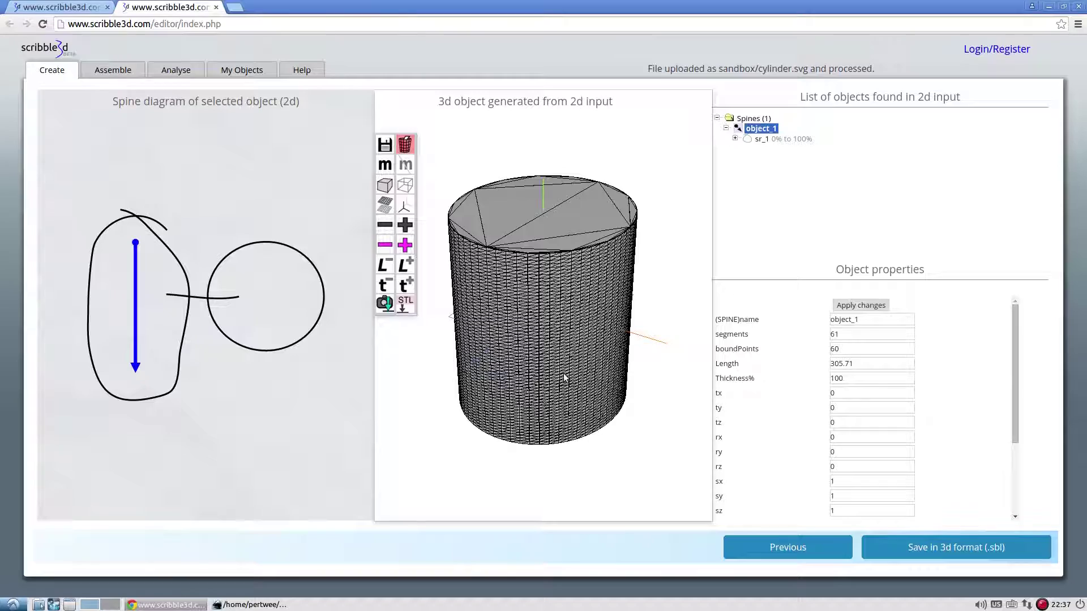
scroll(563, 378, down, 1)
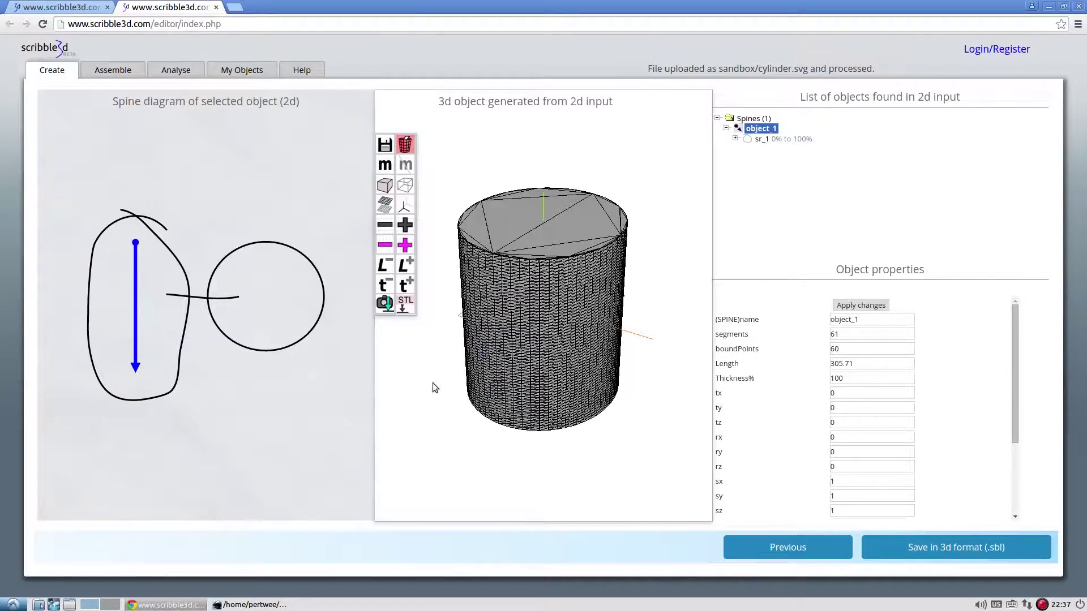
drag(432, 383, 480, 379)
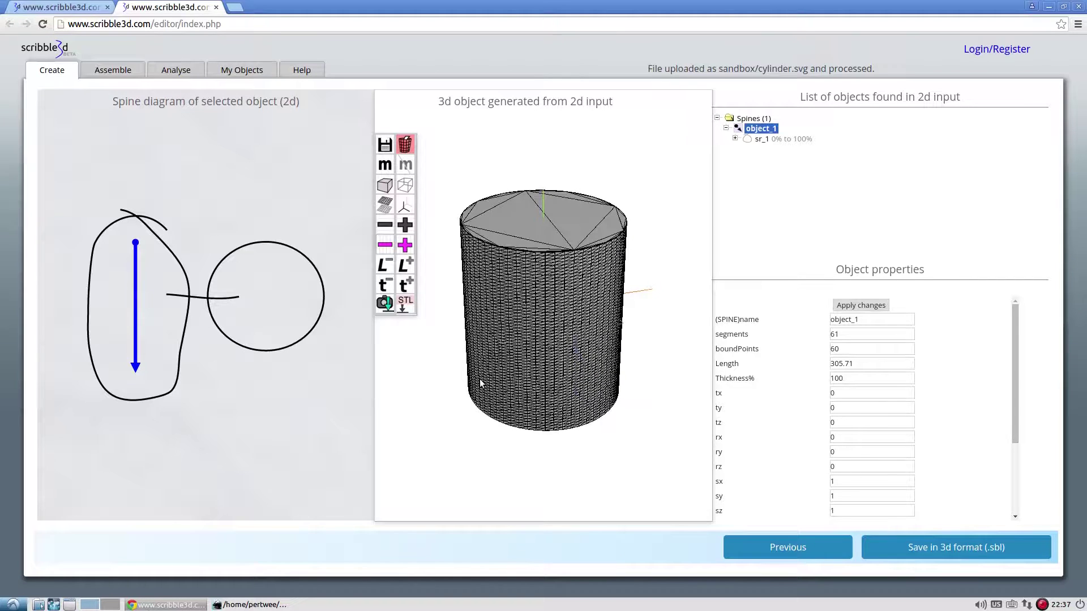
scroll(894, 363, down, 2)
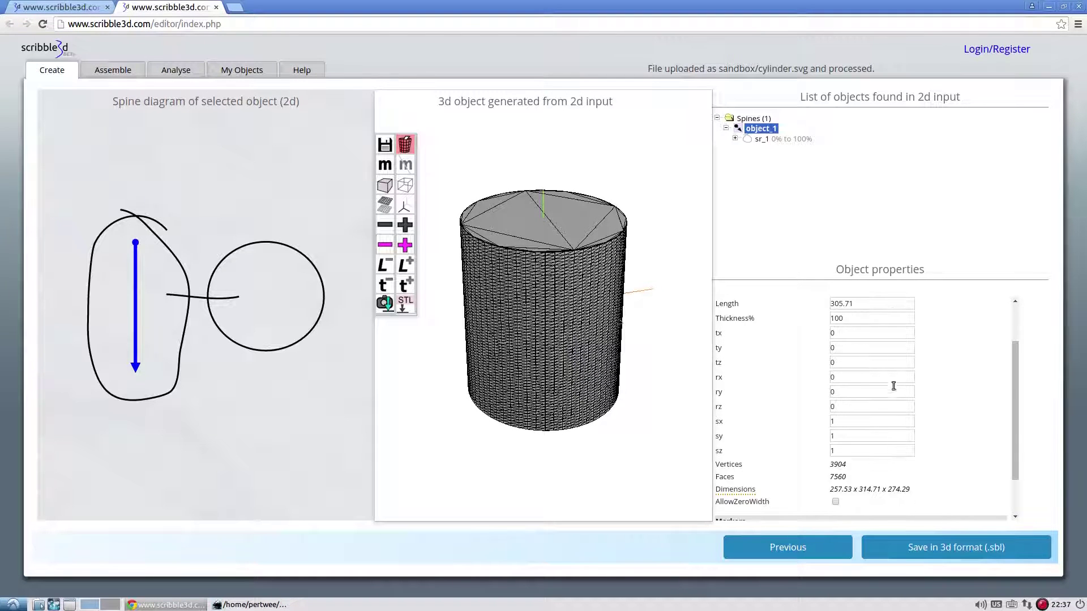
scroll(893, 386, up, 2)
drag(868, 319, 780, 321)
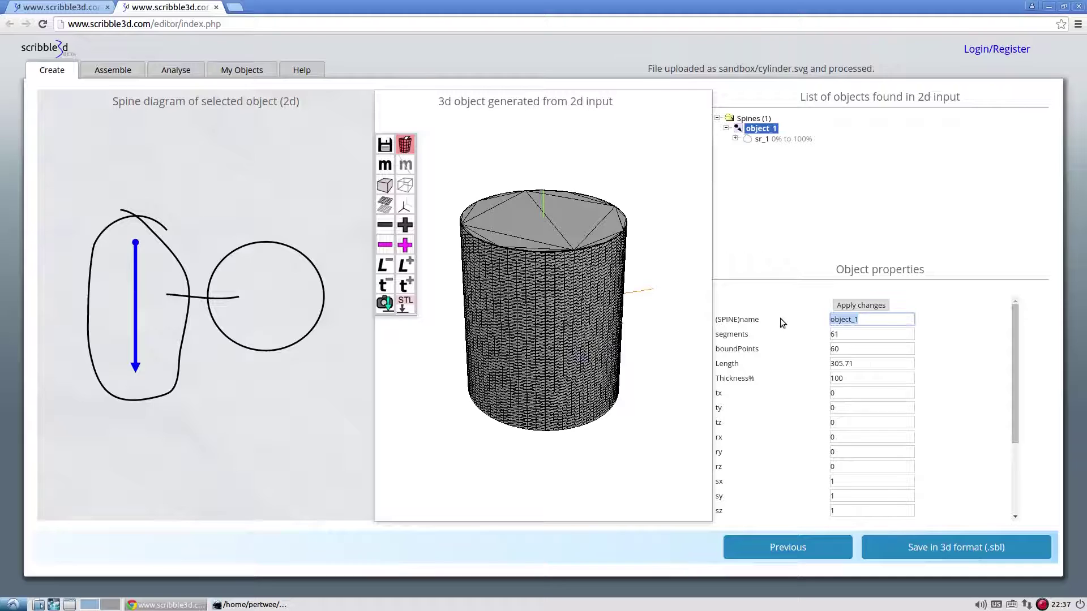
text(cylinder)
click(861, 305)
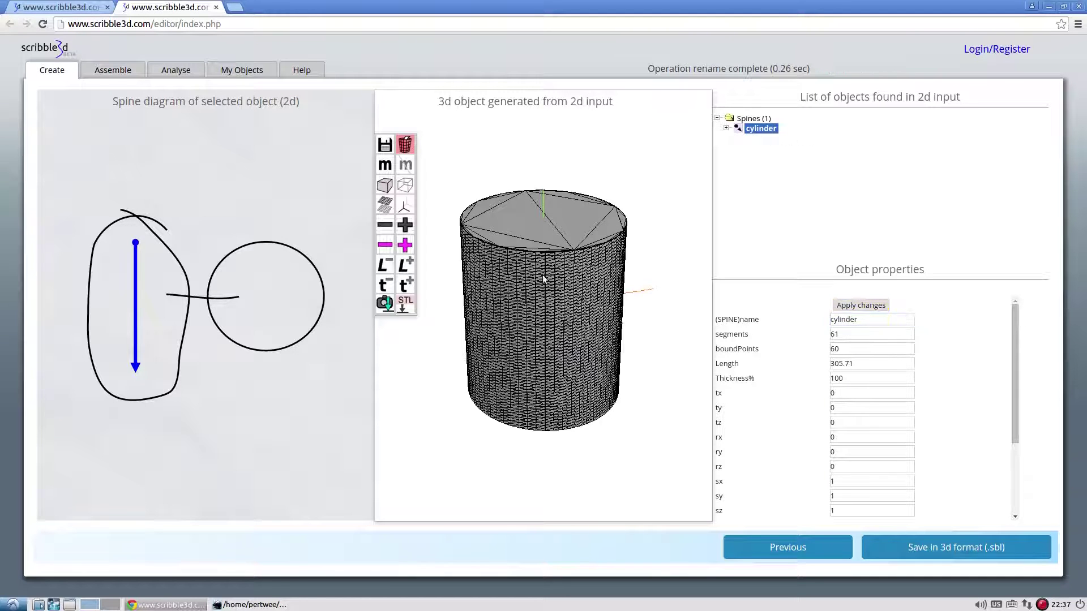
Reduce the cylinder's lengthwise mesh segments to 5.
drag(646, 289, 654, 321)
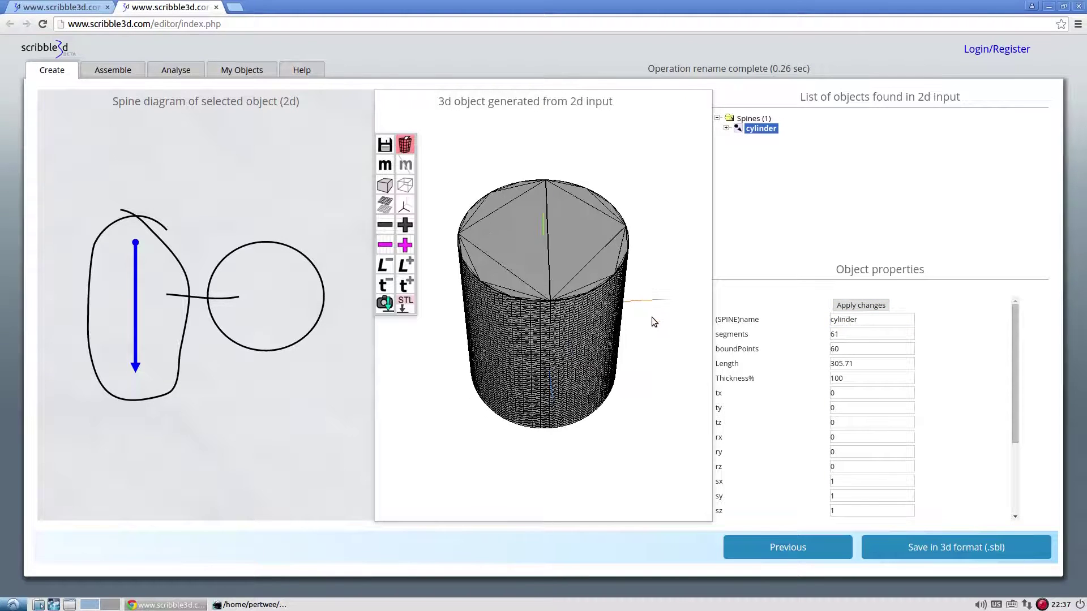
click(384, 226)
click(384, 225)
click(384, 226)
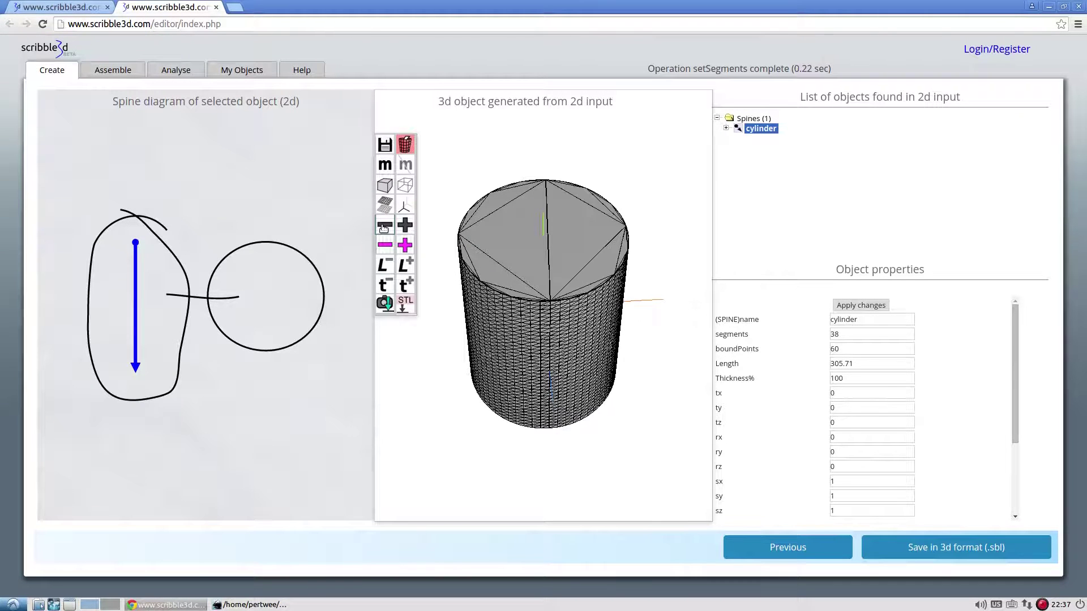
click(384, 226)
click(384, 225)
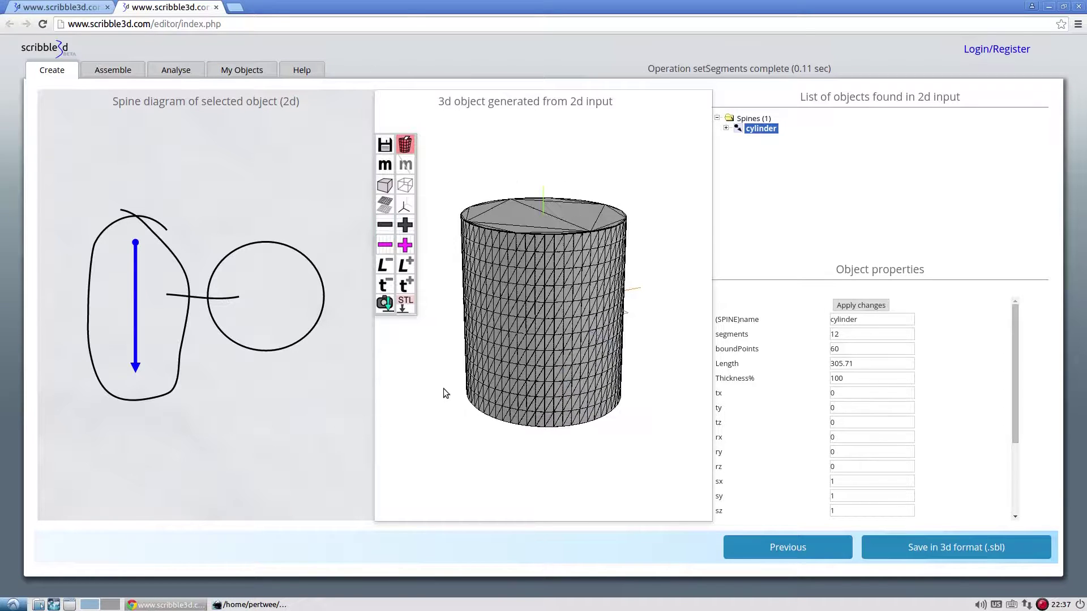
click(386, 227)
click(387, 228)
click(387, 228)
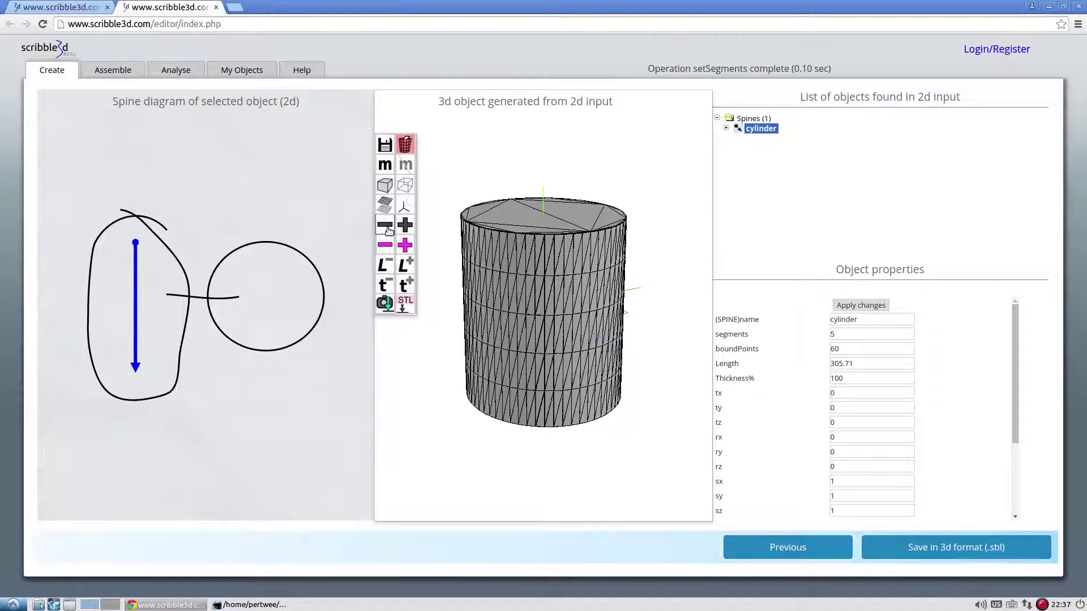
Lower the cylinder's segment count to 1 and raise it back to 5.
click(387, 227)
click(388, 228)
click(387, 228)
click(388, 229)
click(387, 228)
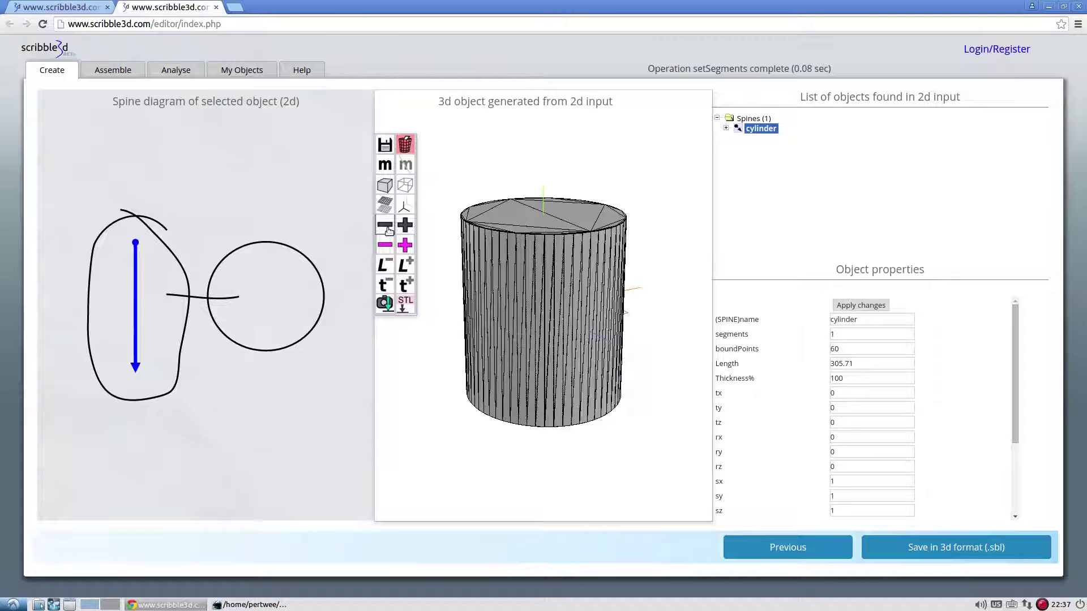
click(404, 226)
click(404, 226)
click(404, 225)
click(403, 225)
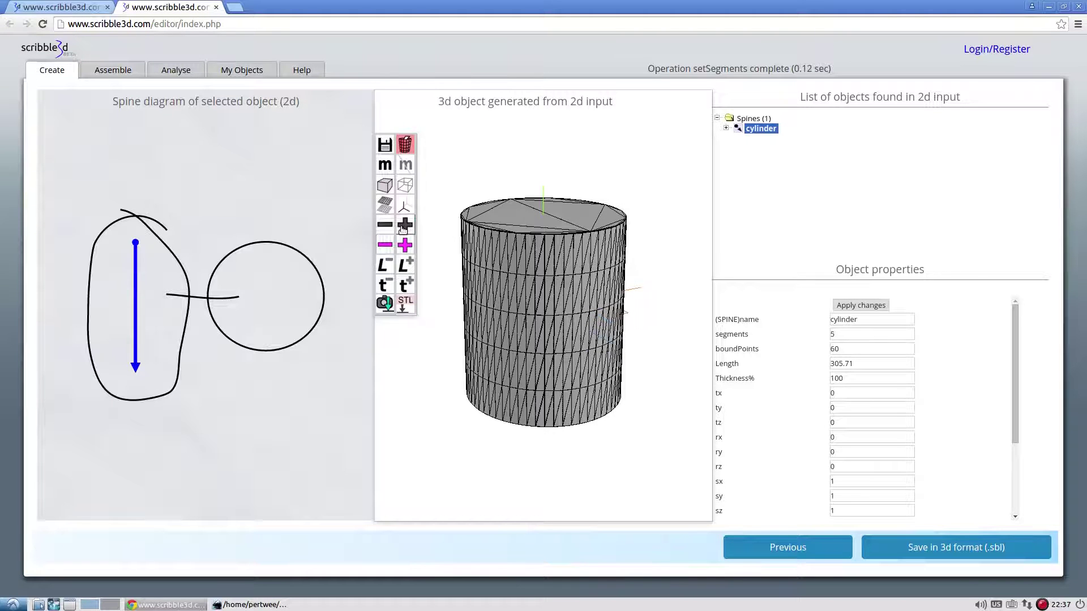
Reduce the number of boundary points around the cylinder's cross-section to 6.
click(385, 245)
click(385, 244)
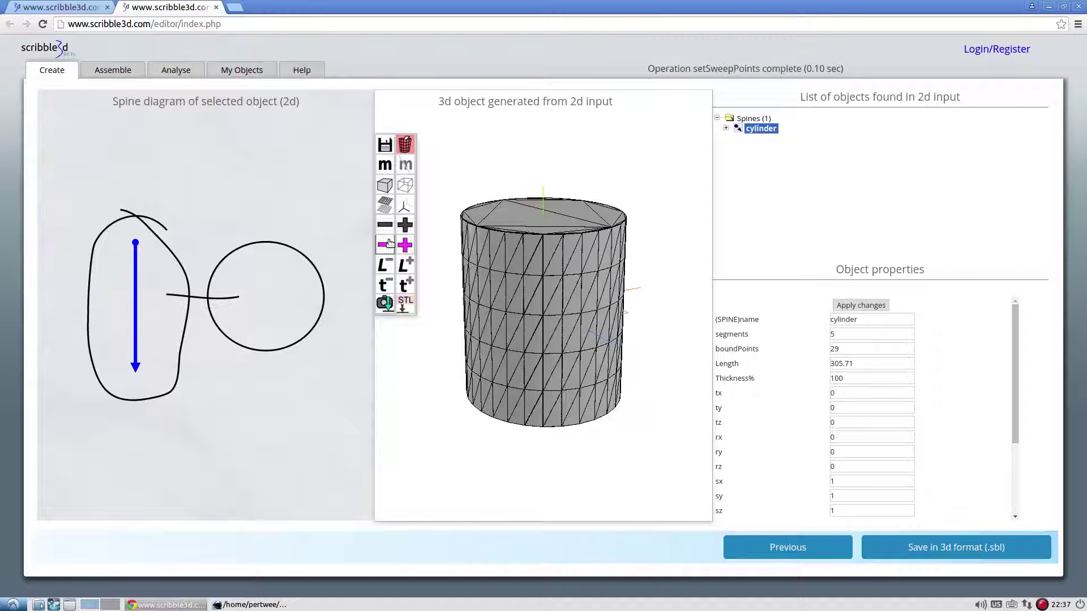
drag(565, 438, 582, 285)
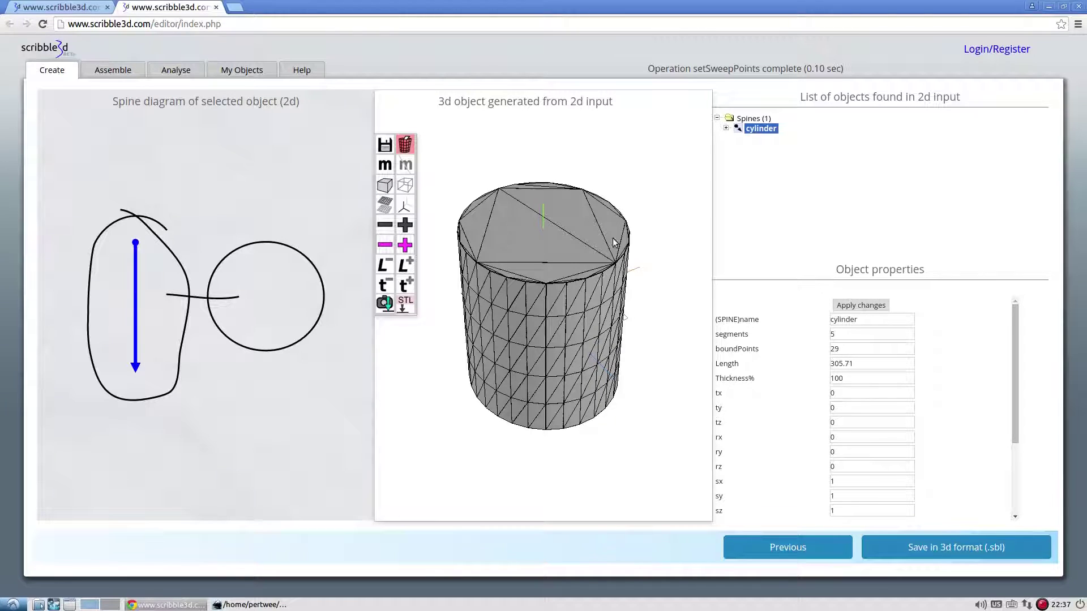
click(385, 245)
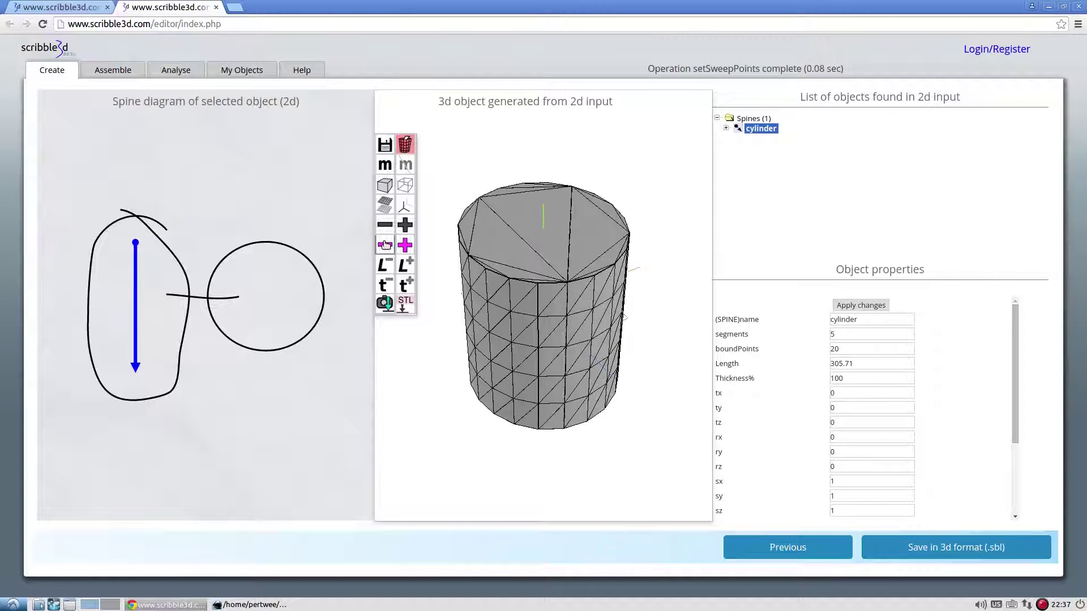
click(385, 244)
click(385, 244)
click(385, 244)
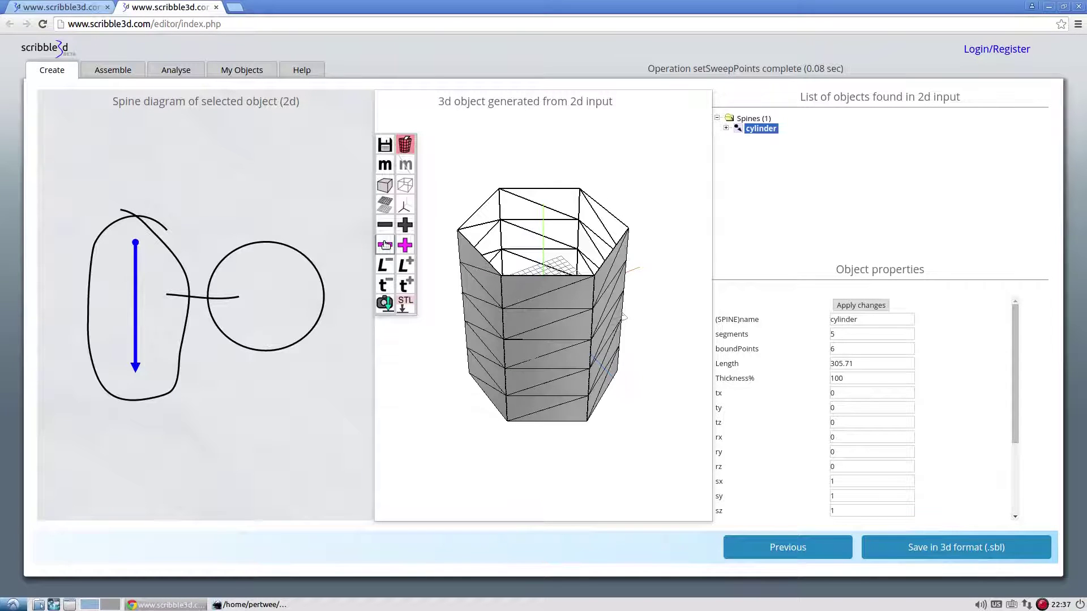
Increase the number of boundary points around the cylinder's cross-section to 18.
click(405, 244)
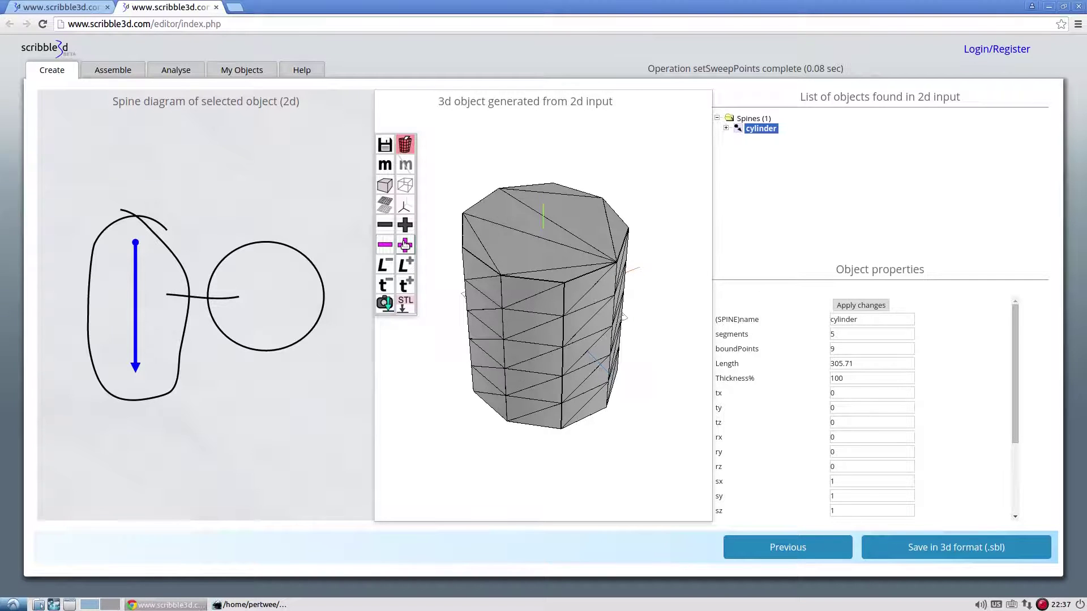
click(405, 245)
click(405, 244)
click(405, 244)
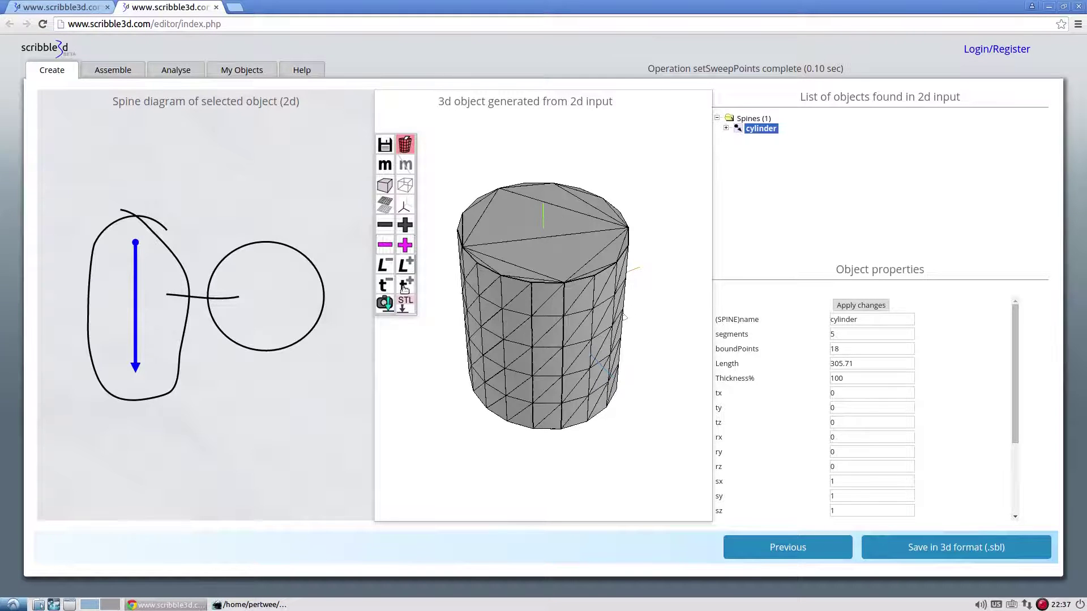
Lengthen the cylinder to 440.23 and shorten it to 281.74.
mouse_move(436, 396)
mouse_down()
mouse_move(446, 304)
mouse_move(448, 389)
mouse_up()
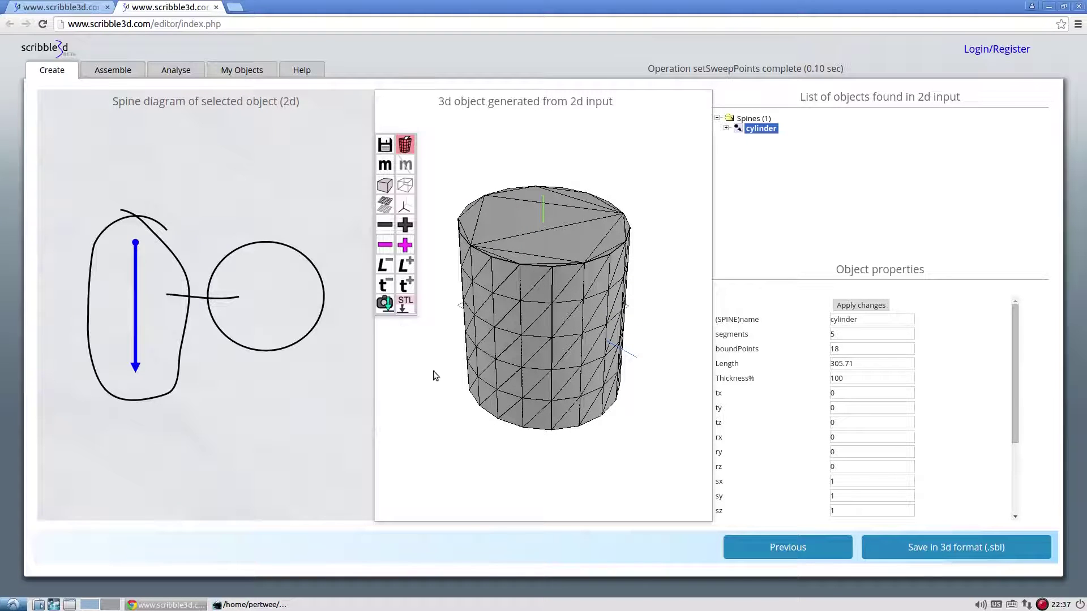
drag(434, 330, 446, 352)
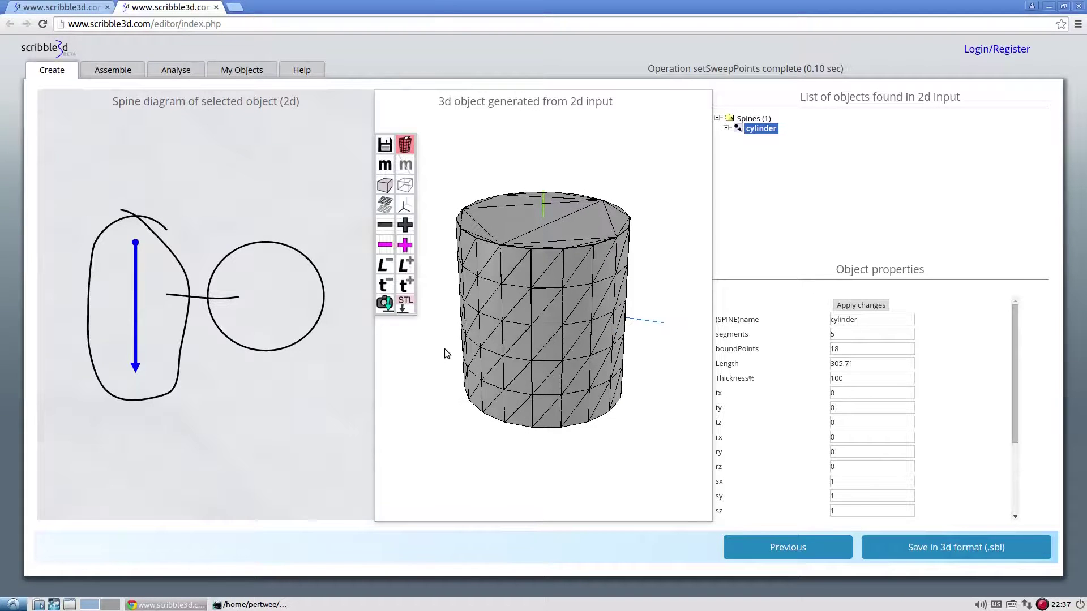
click(404, 266)
click(404, 266)
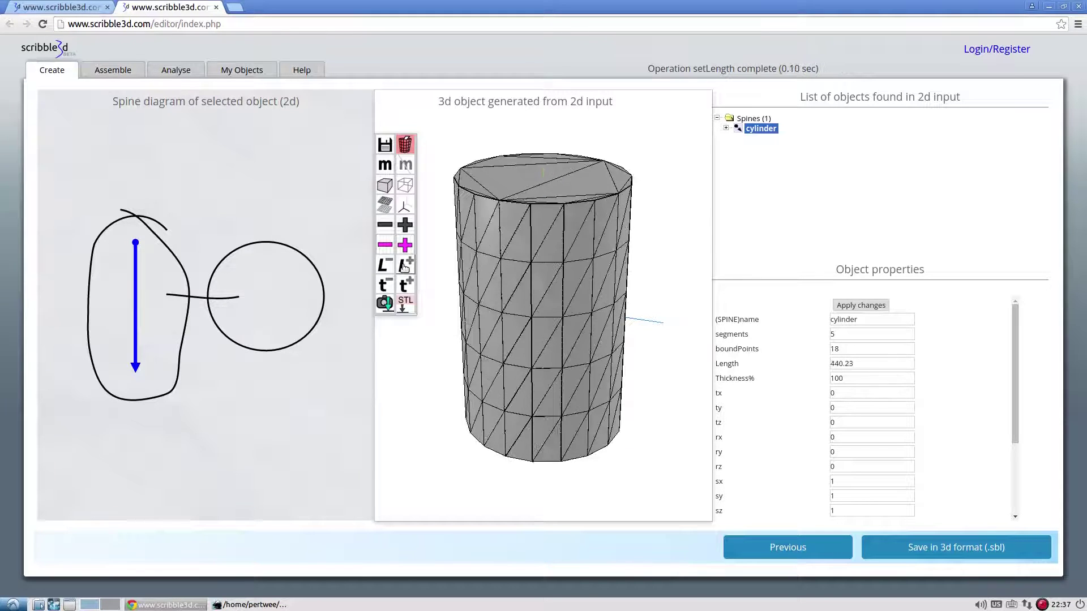
click(385, 266)
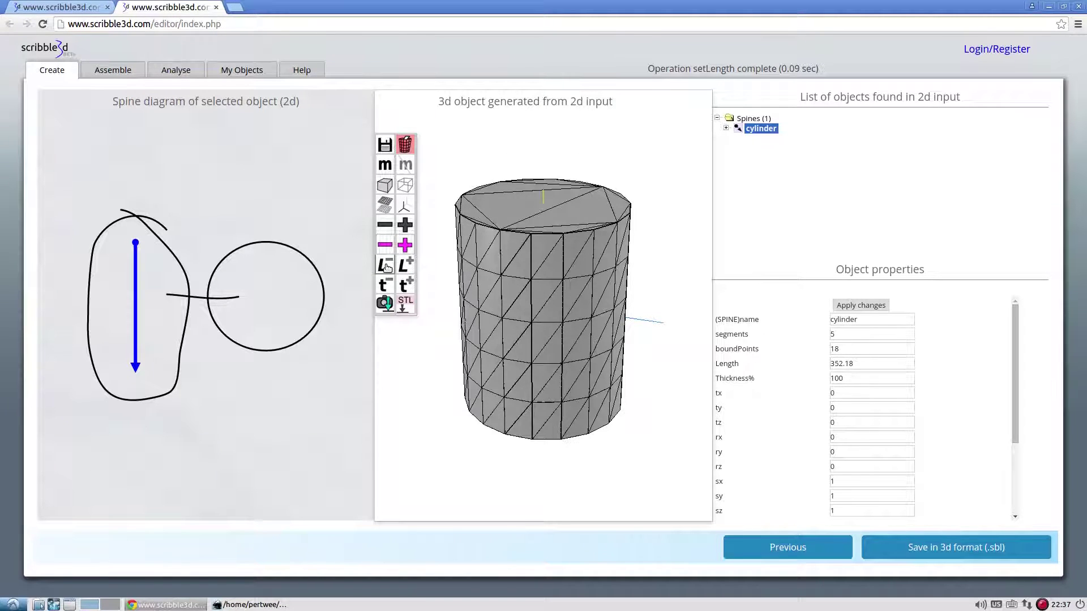
click(386, 266)
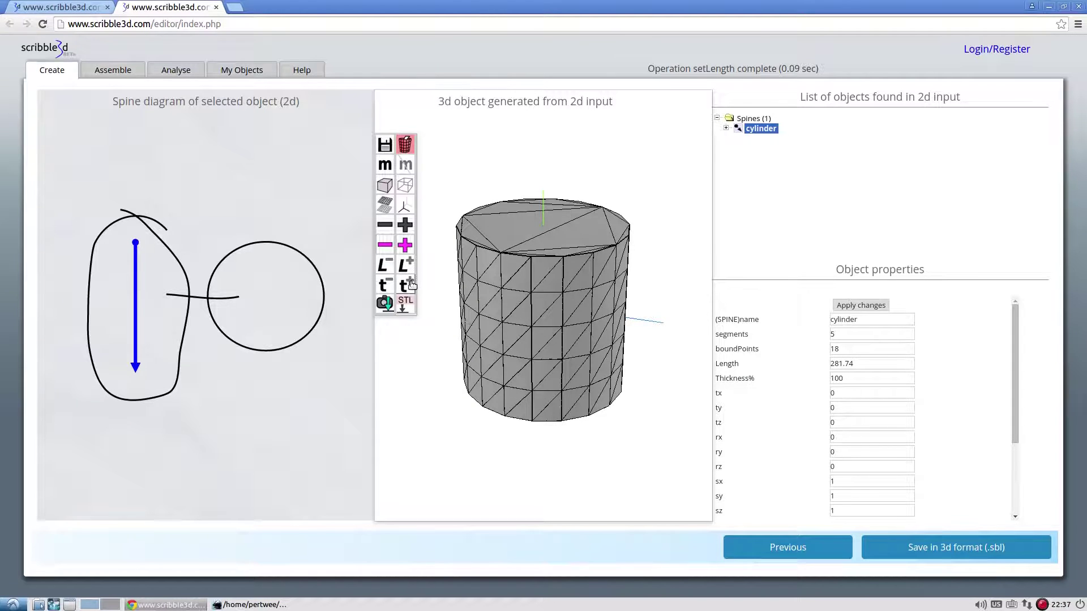
Increase the cylinder's thickness to 130% and bring it back to 100%.
click(410, 283)
click(410, 283)
click(410, 282)
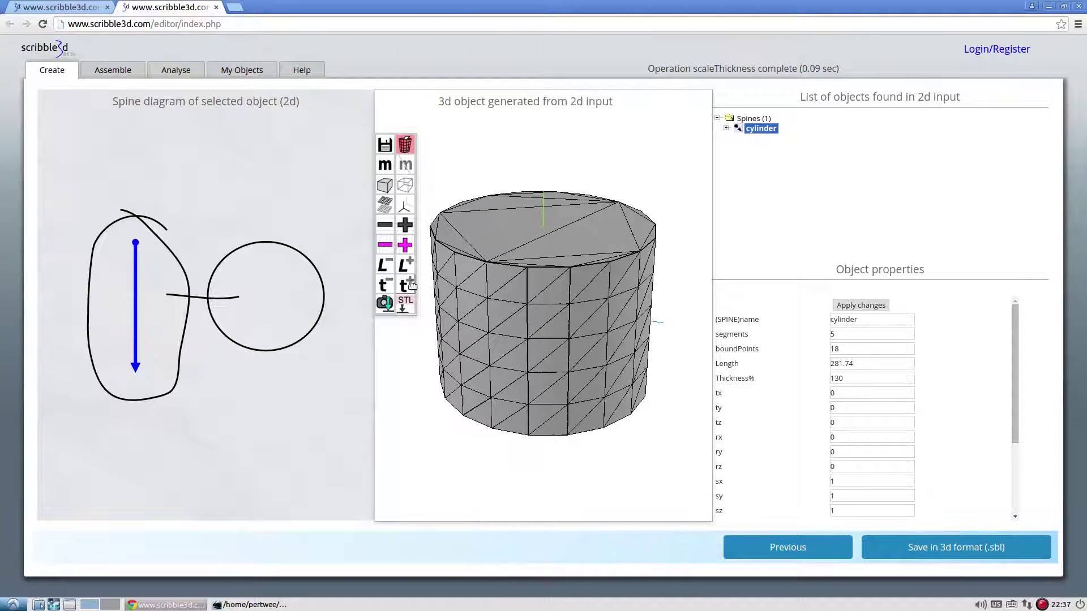
click(387, 286)
click(387, 286)
click(387, 286)
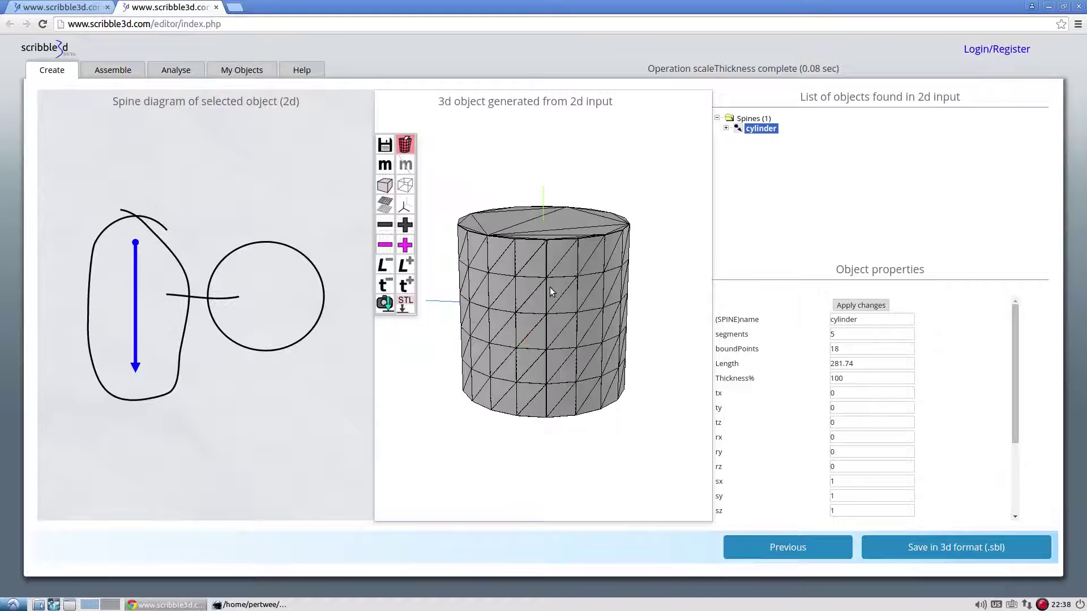
Reduce the cylinder's thickness to 60%.
click(384, 286)
click(384, 286)
click(385, 286)
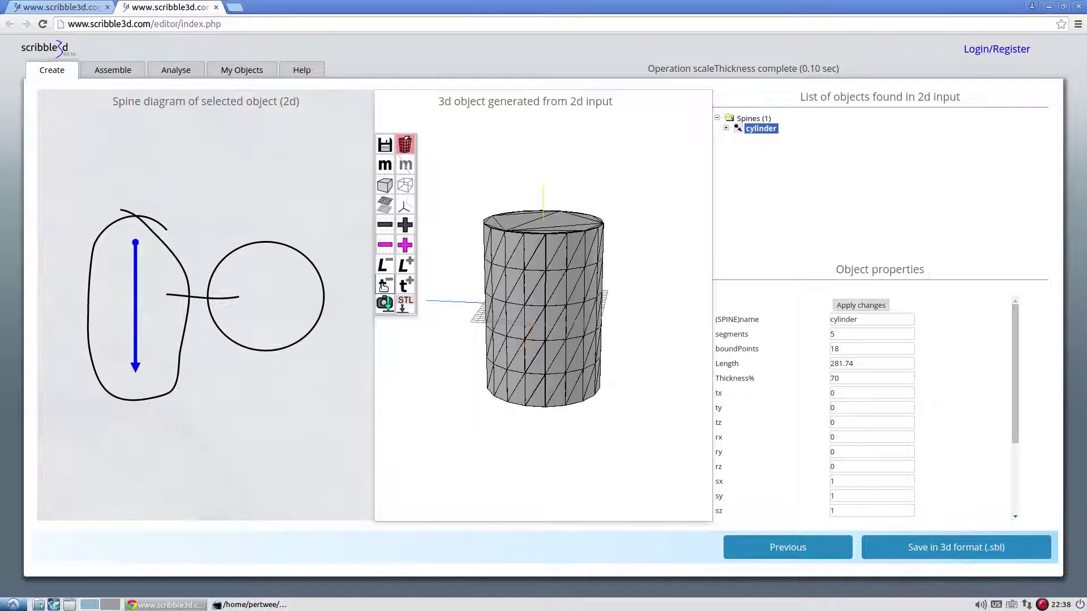
click(384, 286)
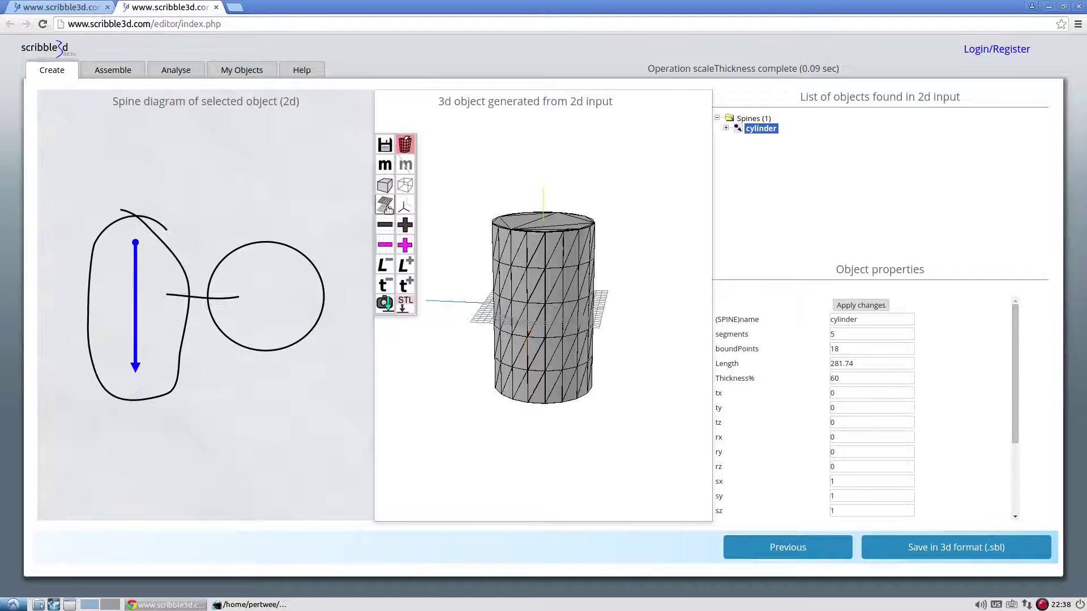
Toggle the ground grid off and on, and inspect the cylinder in wireframe before restoring the solid display.
click(387, 208)
click(386, 208)
click(406, 189)
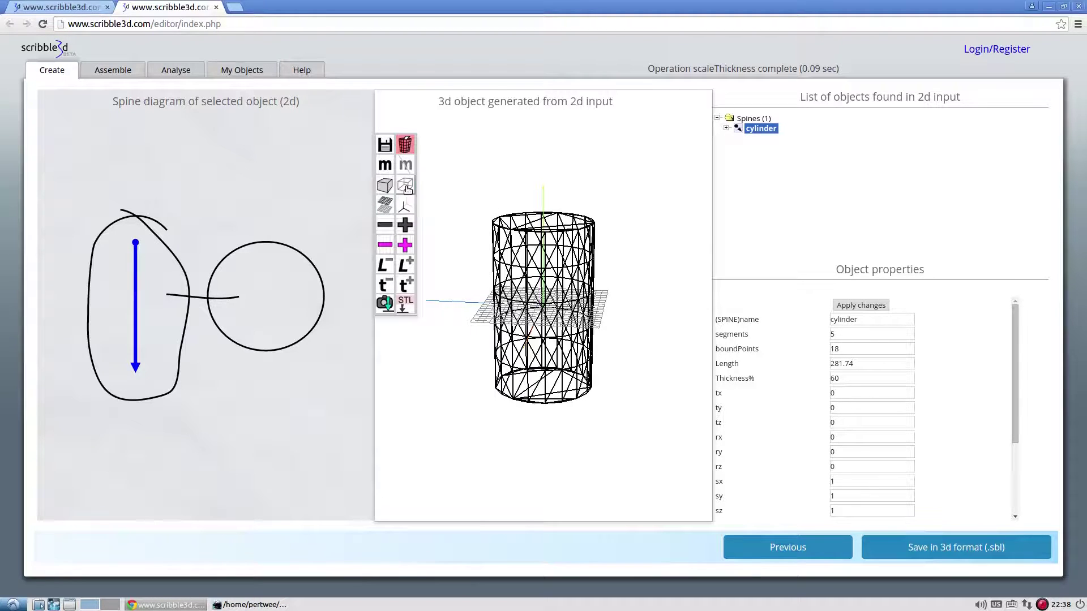
drag(626, 192, 474, 201)
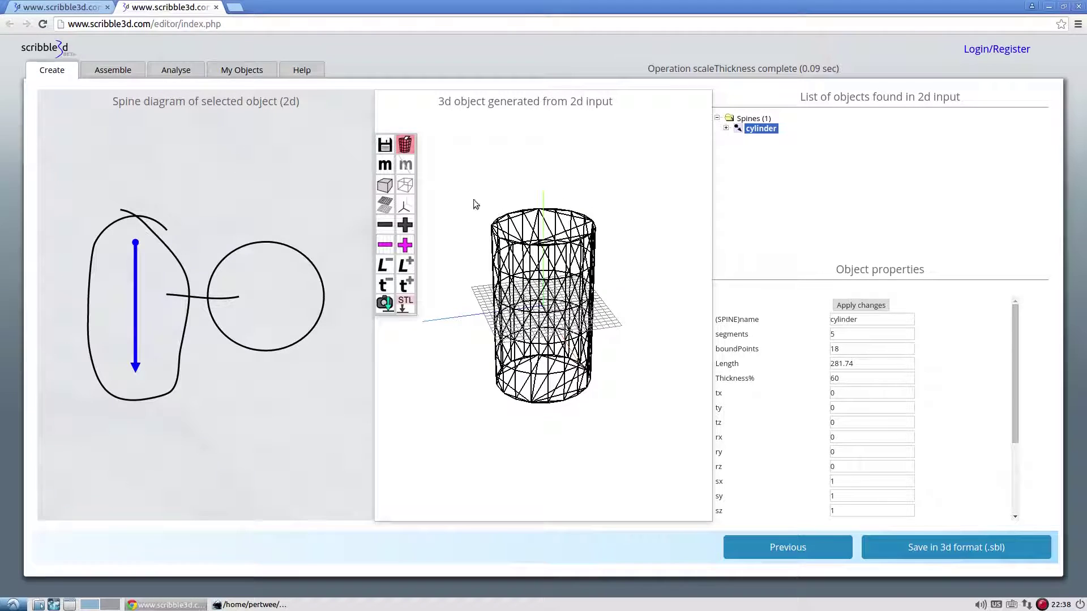
click(385, 189)
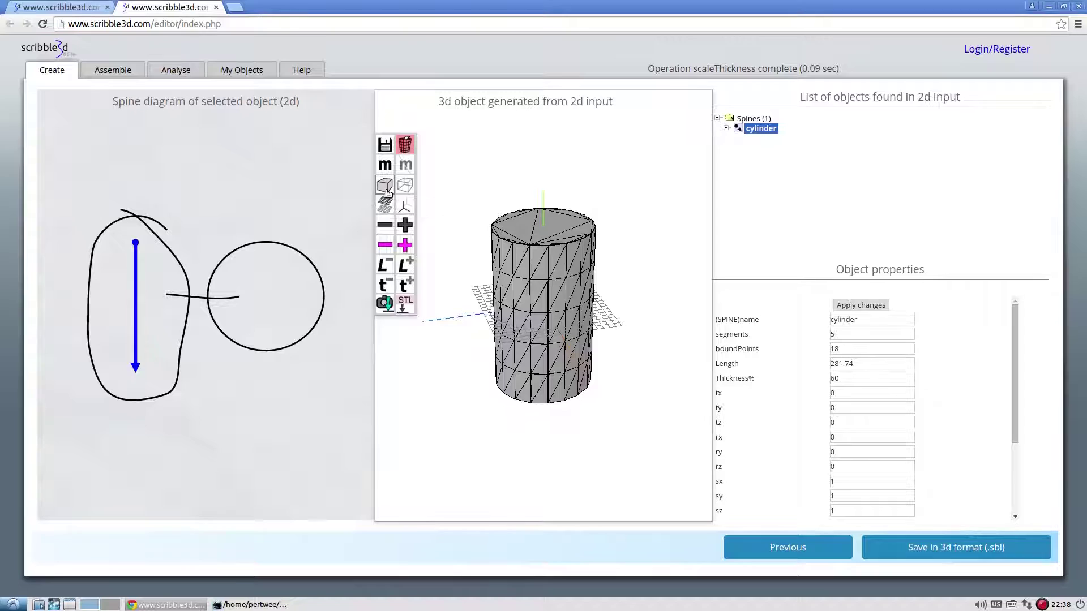
Download a screenshot of the 3D cylinder view, open screenshot.png to check it, and close the image viewer.
mouse_move(437, 336)
mouse_down()
mouse_move(473, 342)
mouse_move(431, 345)
mouse_up()
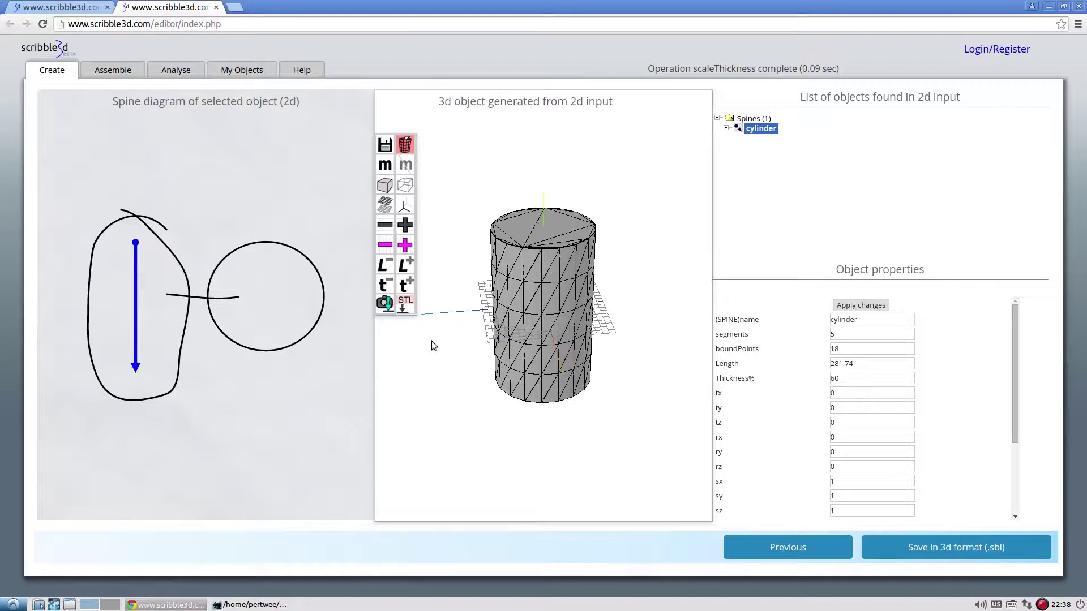
drag(449, 381, 434, 338)
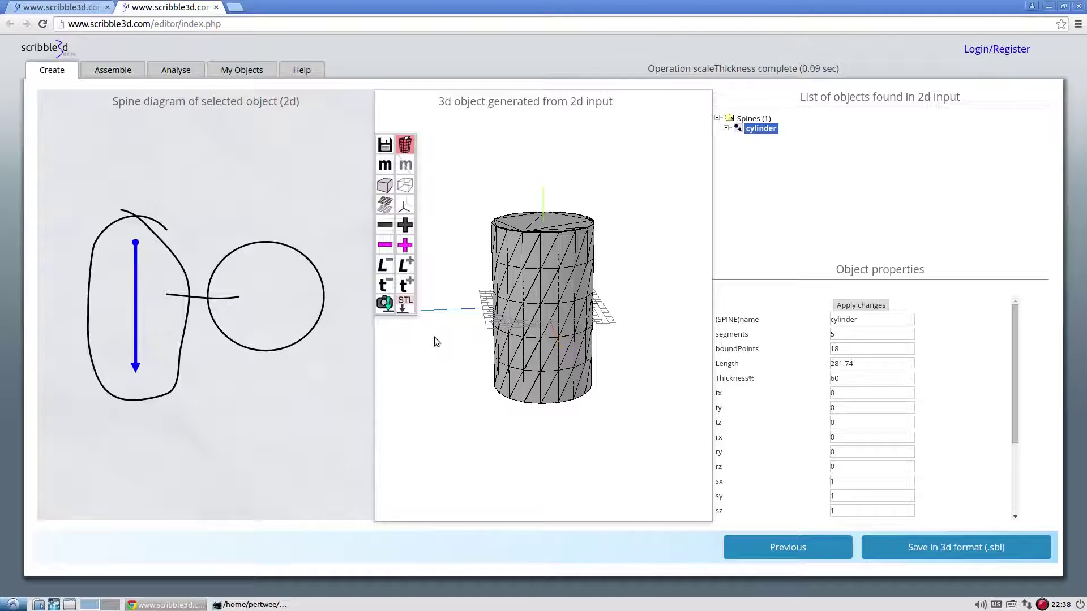
click(384, 304)
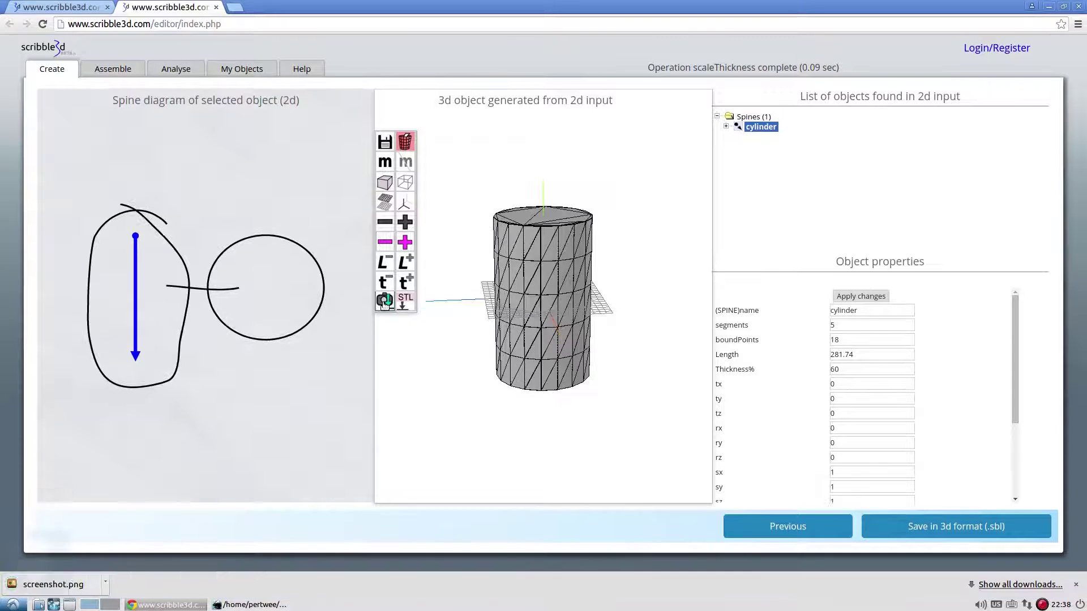
click(66, 586)
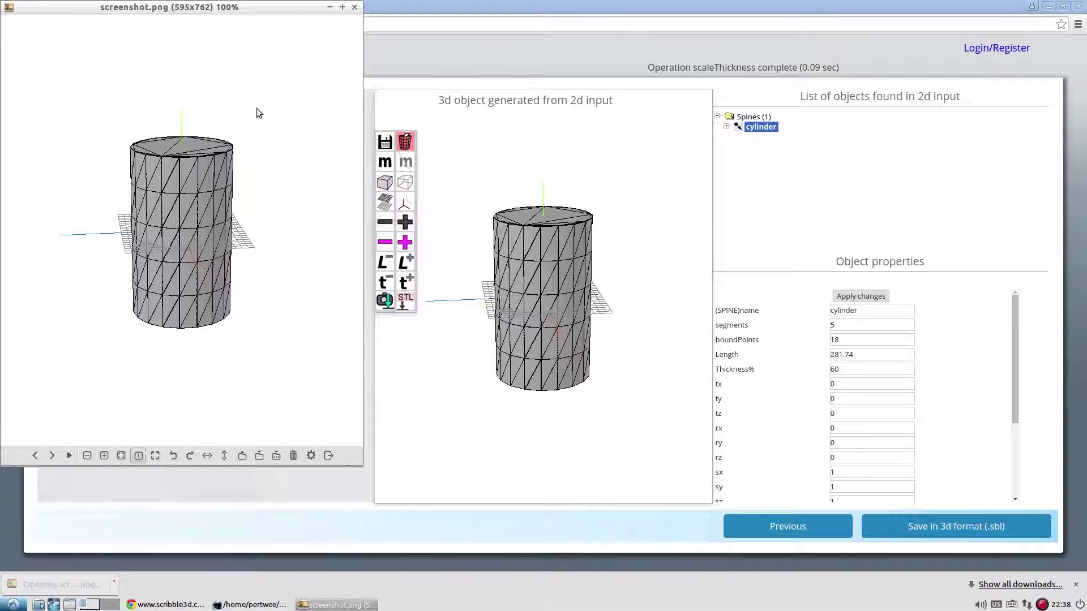
click(356, 6)
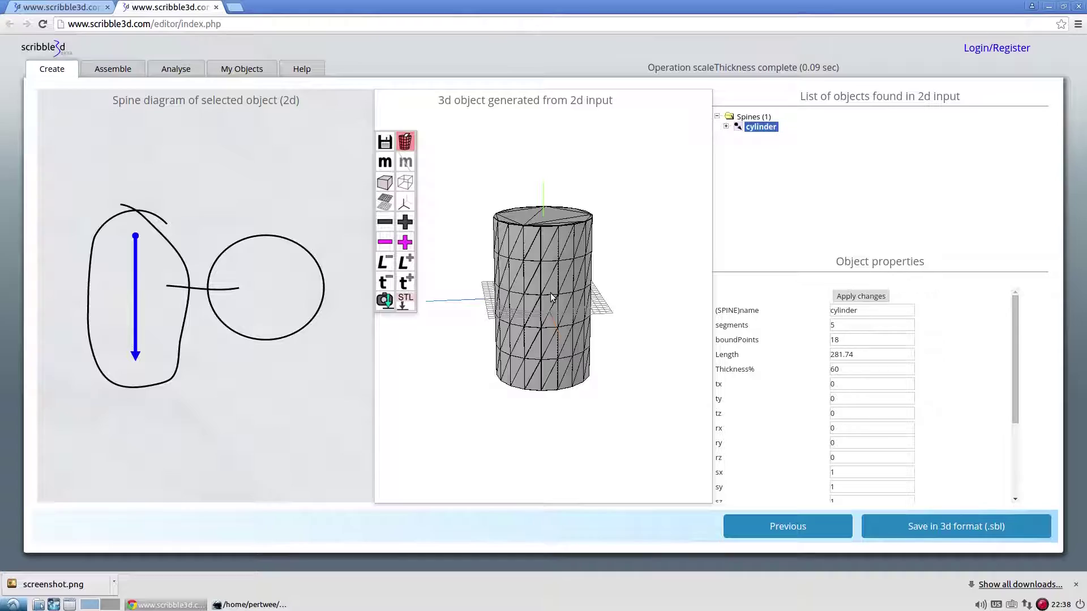
Export the cylinder as an STL file and open the downloaded cylinder.stl in MeshLab with duplicated vertices unified.
click(405, 303)
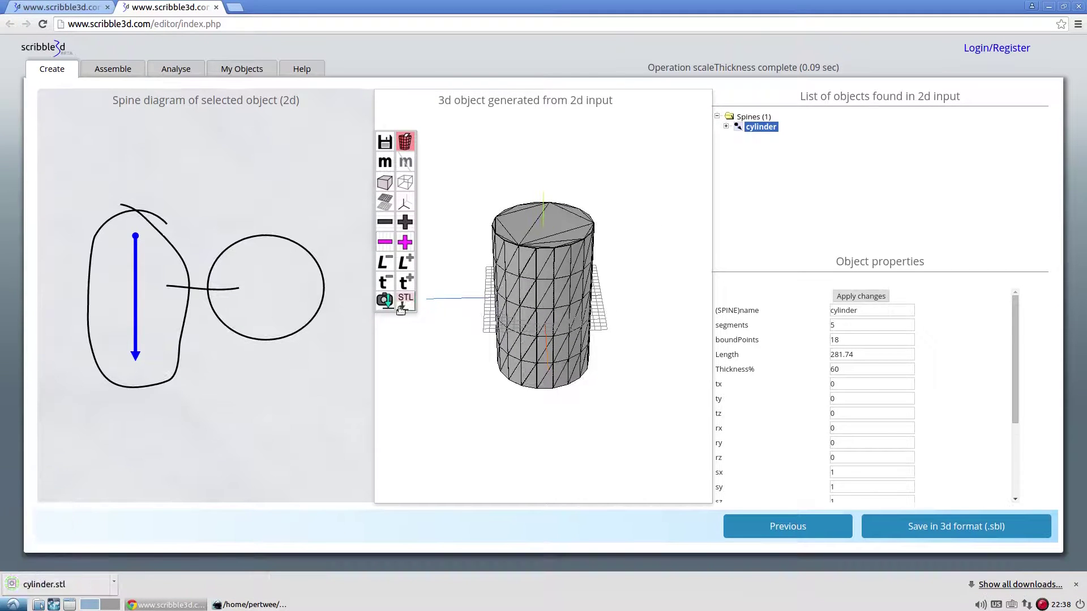
click(114, 582)
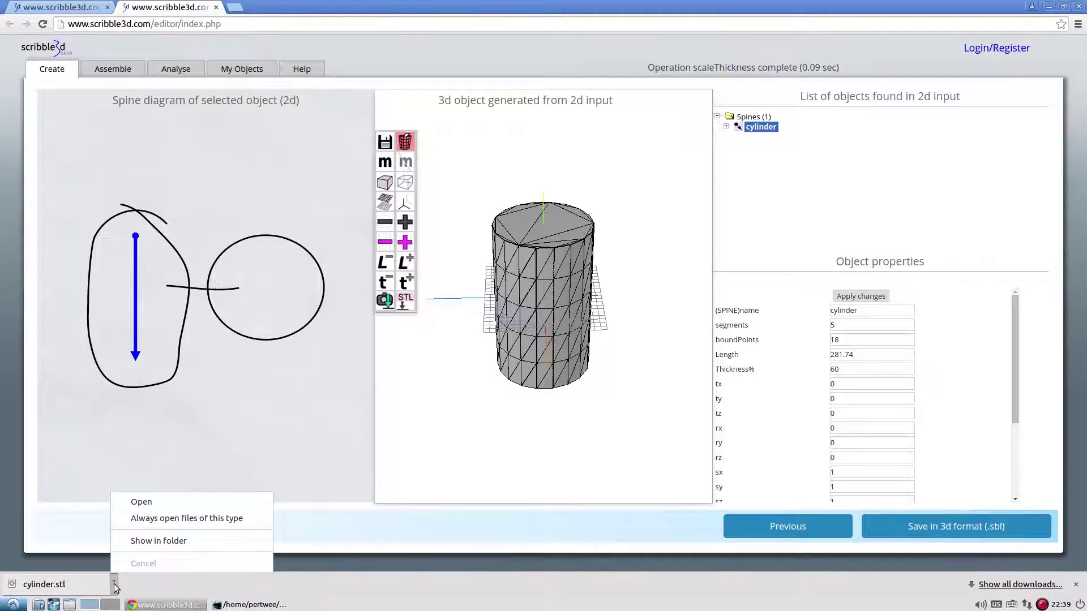
click(158, 541)
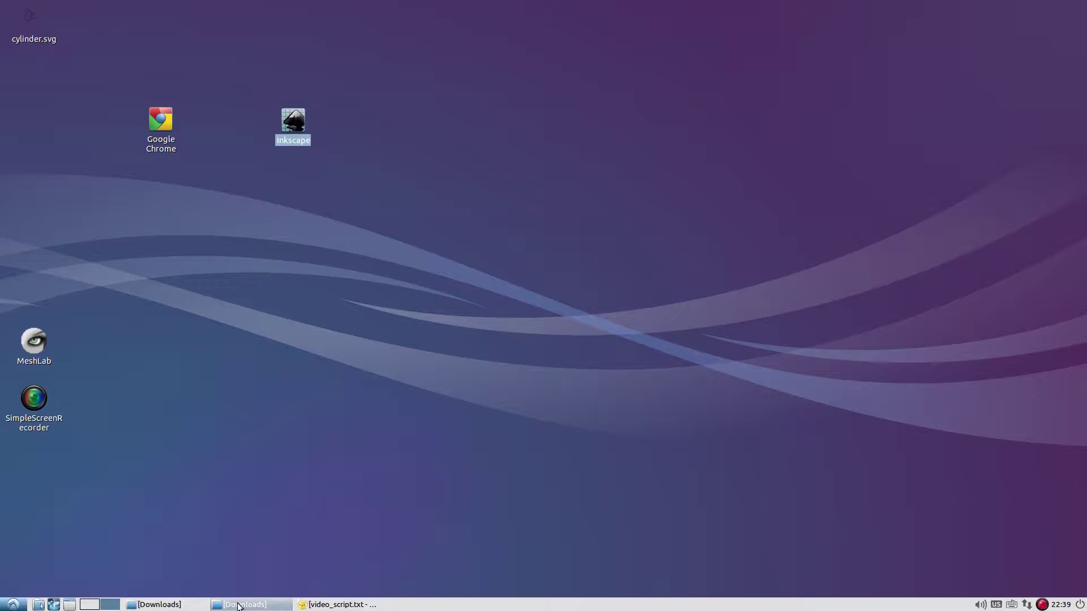
click(241, 604)
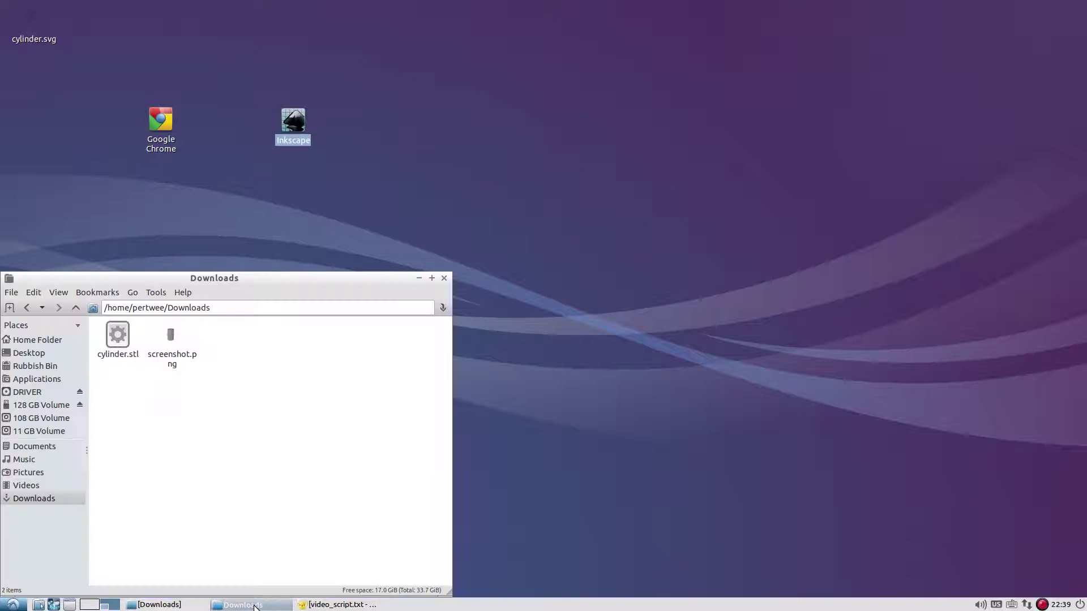
double_click(119, 353)
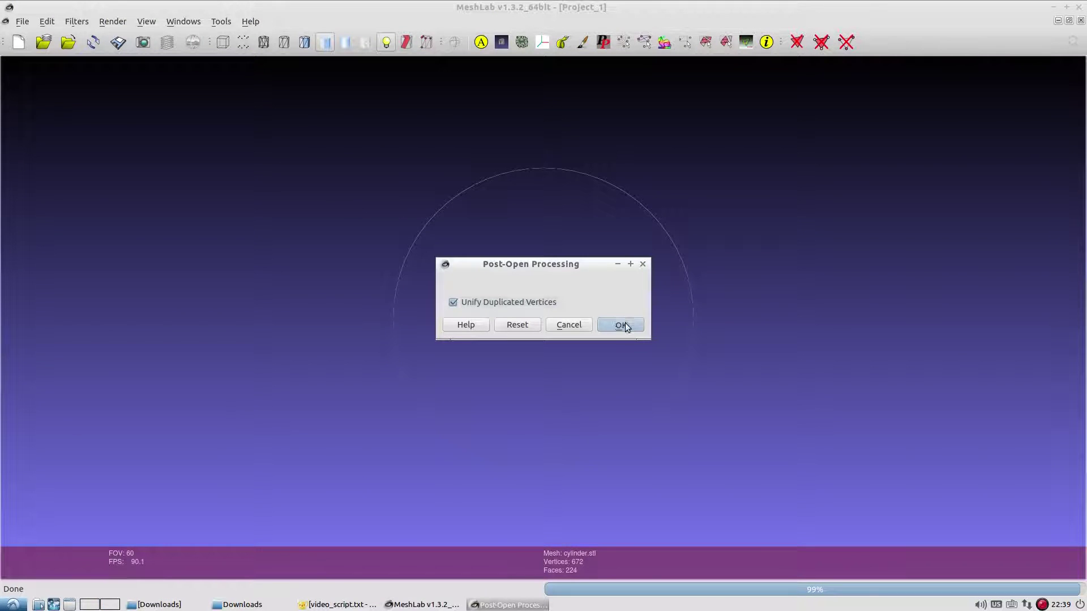
click(620, 325)
Examine the imported cylinder mesh in MeshLab from several angles, including flat shading with edge lines and wireframe.
drag(626, 327, 612, 376)
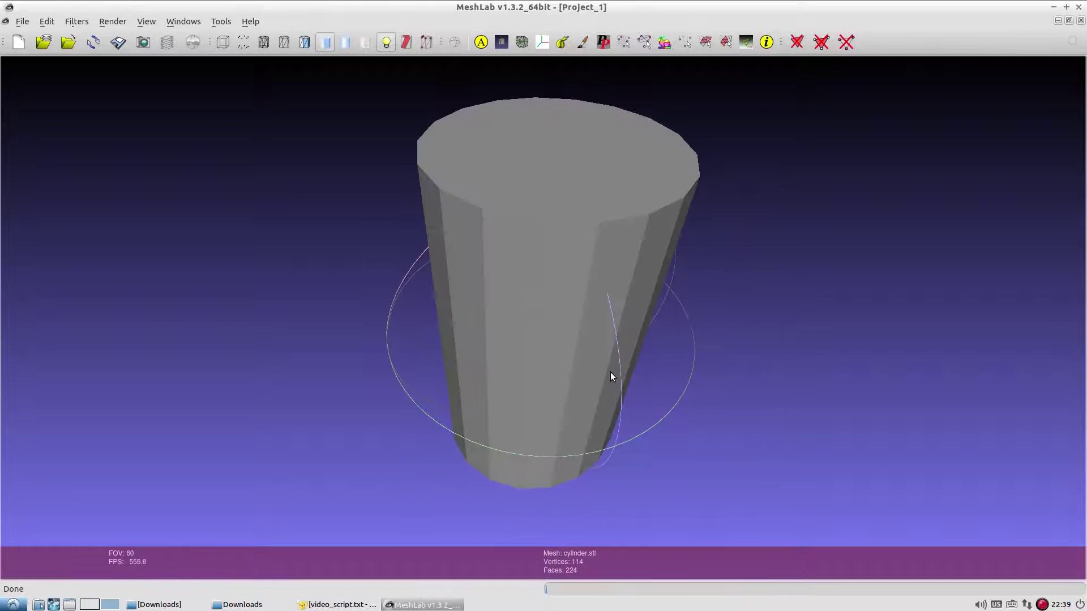
scroll(468, 398, up, 5)
scroll(468, 395, down, 5)
mouse_move(469, 395)
mouse_down()
mouse_move(632, 346)
mouse_move(460, 271)
mouse_move(751, 432)
mouse_move(756, 412)
mouse_move(562, 396)
mouse_move(453, 403)
mouse_up()
drag(841, 389, 619, 249)
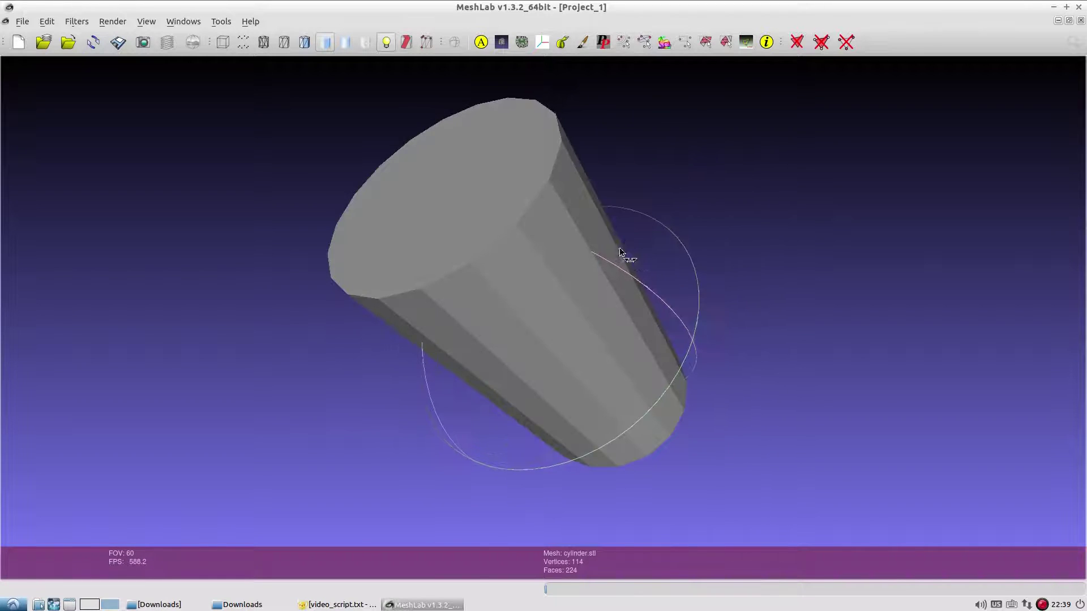
click(304, 42)
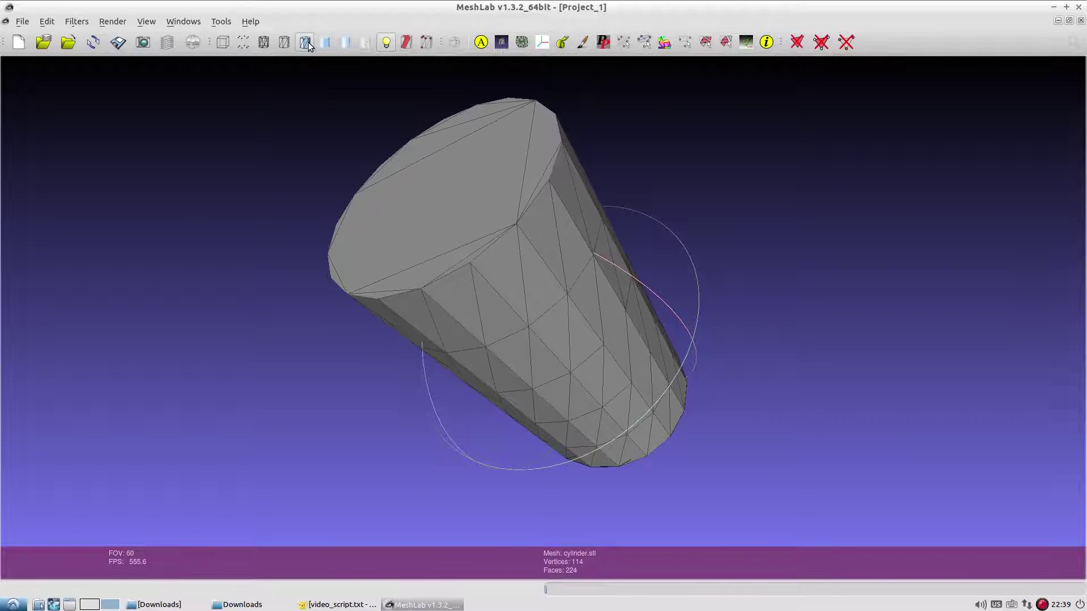
click(264, 42)
drag(279, 298, 475, 349)
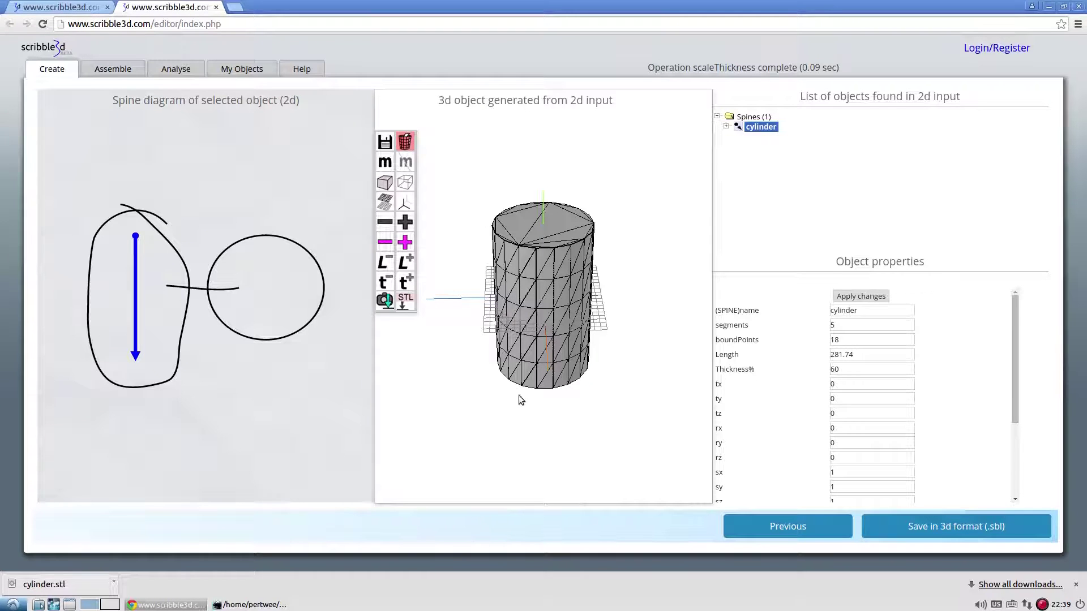
Return to the Scribble3D editor and save the cylinder in 3D format as cylinder.sbl.
drag(518, 395, 616, 443)
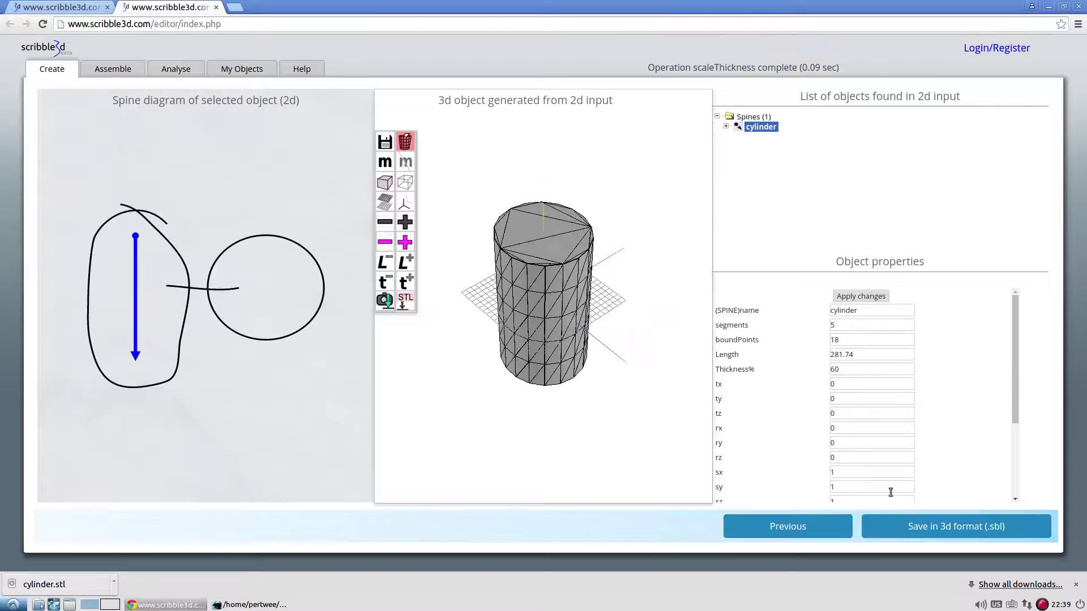
click(935, 527)
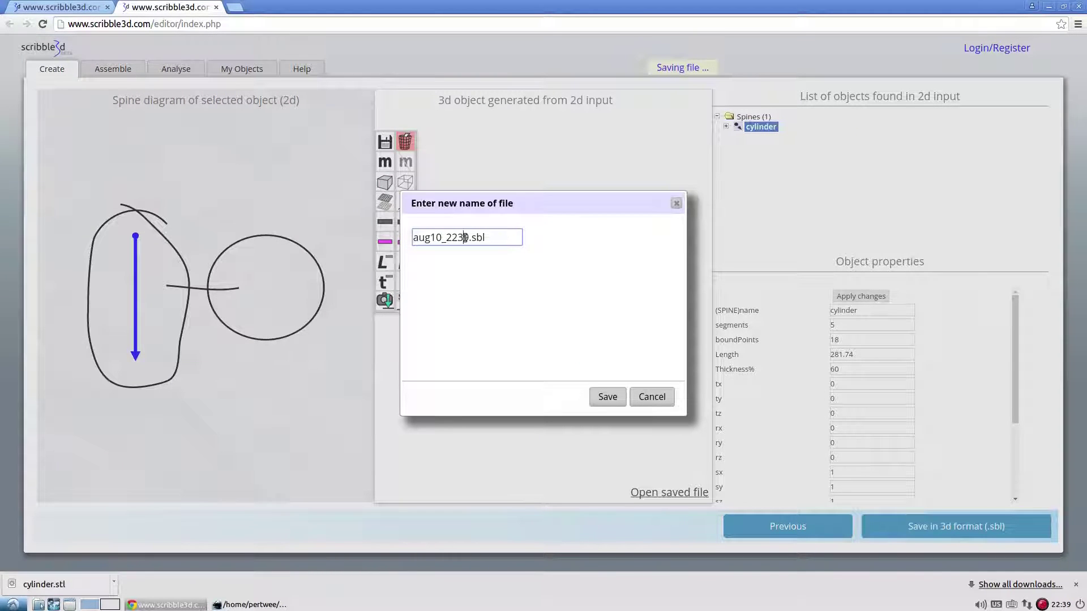
drag(464, 237, 328, 236)
key(BackSpace)
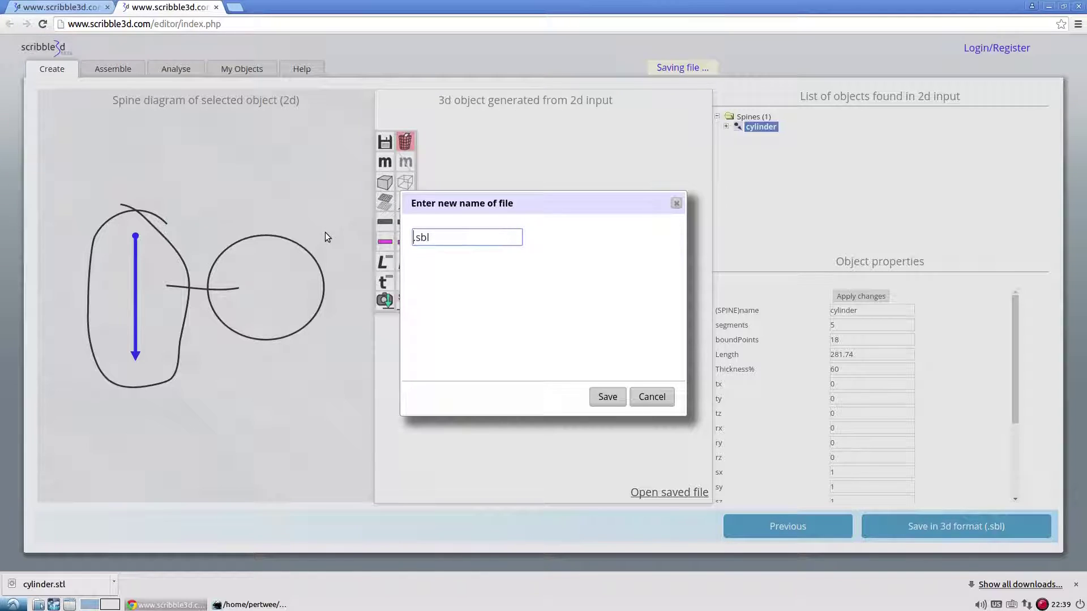
text(cylinder)
click(607, 397)
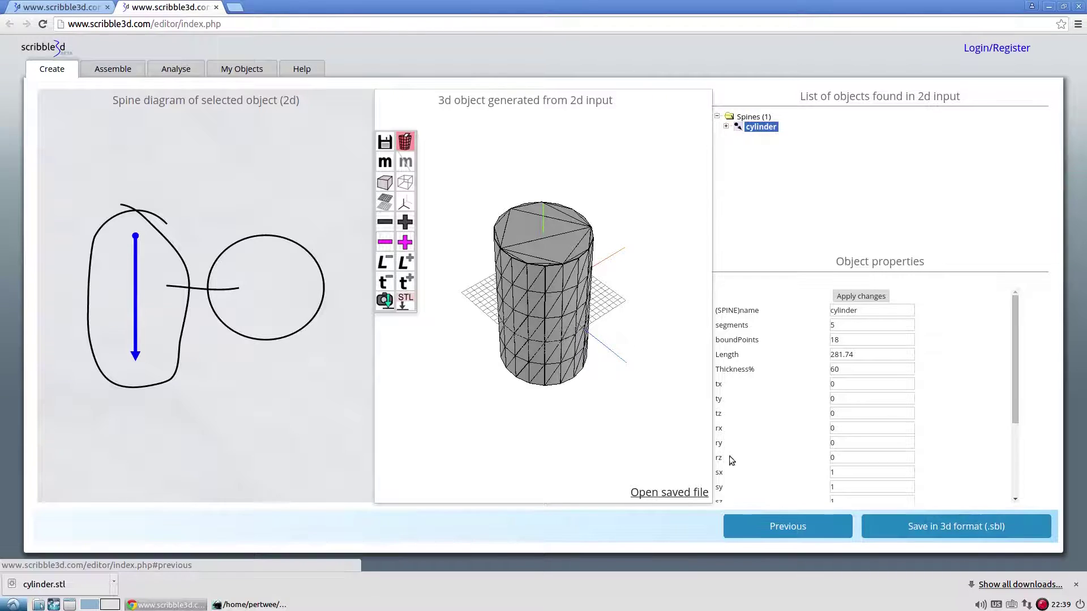
Open the newly saved cylinder_58.sbl from the sandbox list of files stored in the cloud.
drag(696, 448, 655, 419)
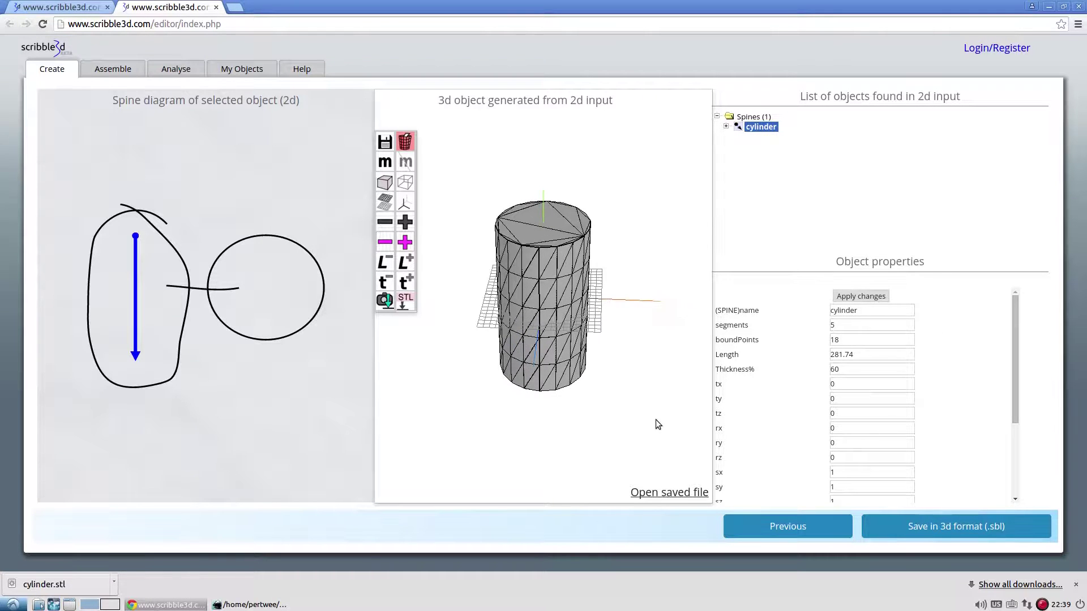
click(249, 71)
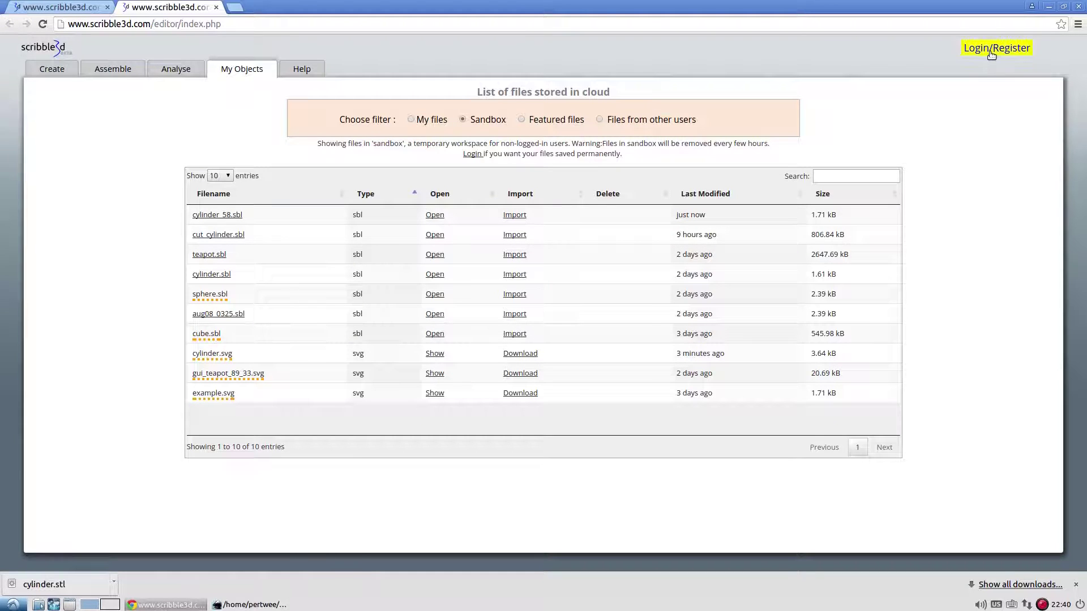
click(214, 217)
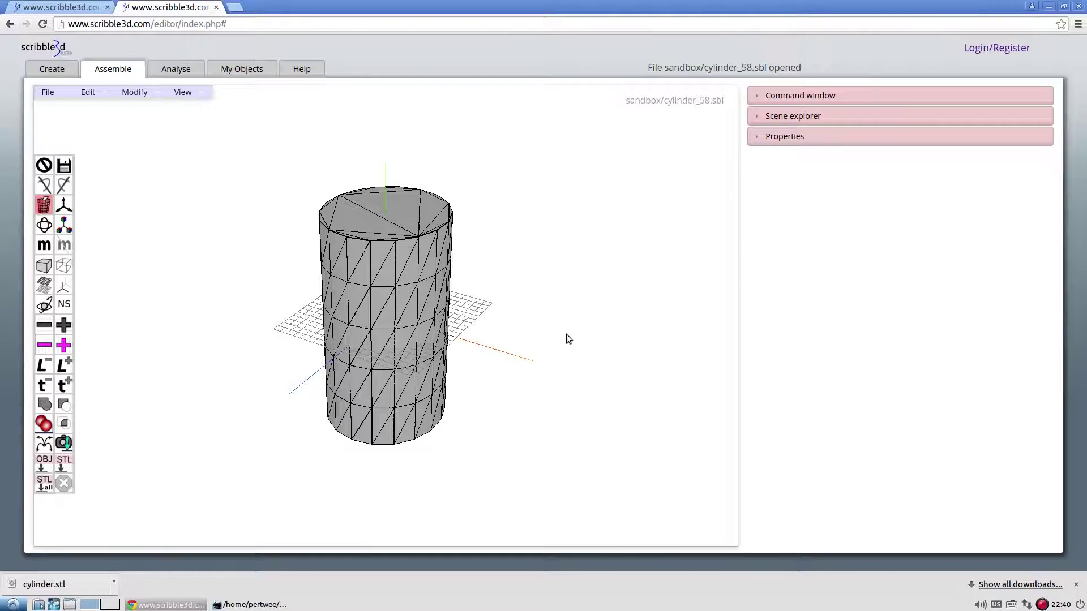
Expand the Properties, Scene explorer and Command window sections for the opened cylinder.
drag(606, 357, 516, 344)
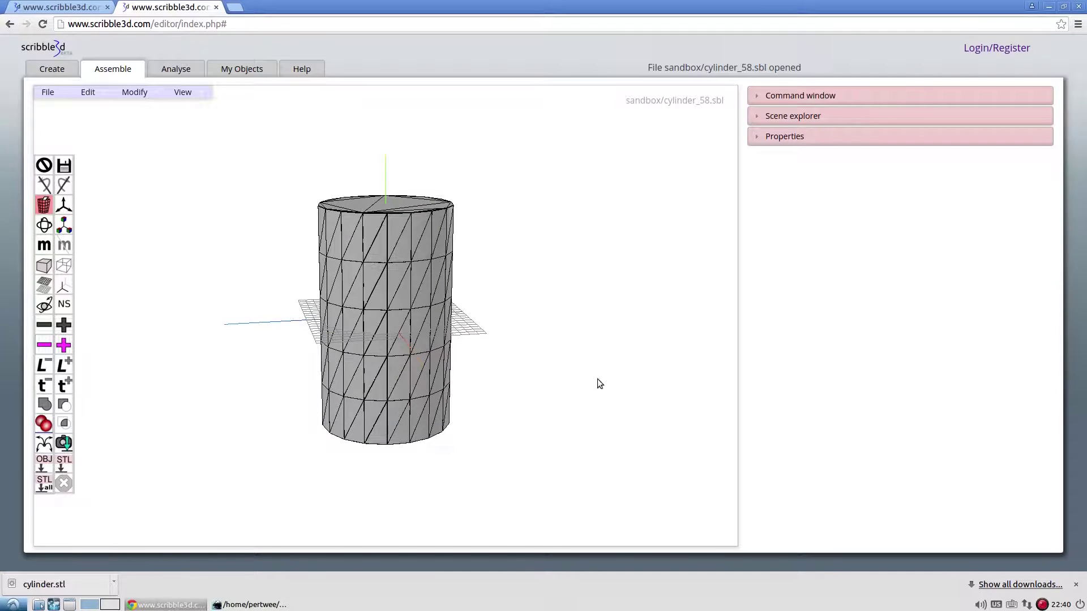
mouse_move(597, 379)
mouse_down()
mouse_move(636, 395)
mouse_move(473, 380)
mouse_move(656, 395)
mouse_move(611, 394)
mouse_up()
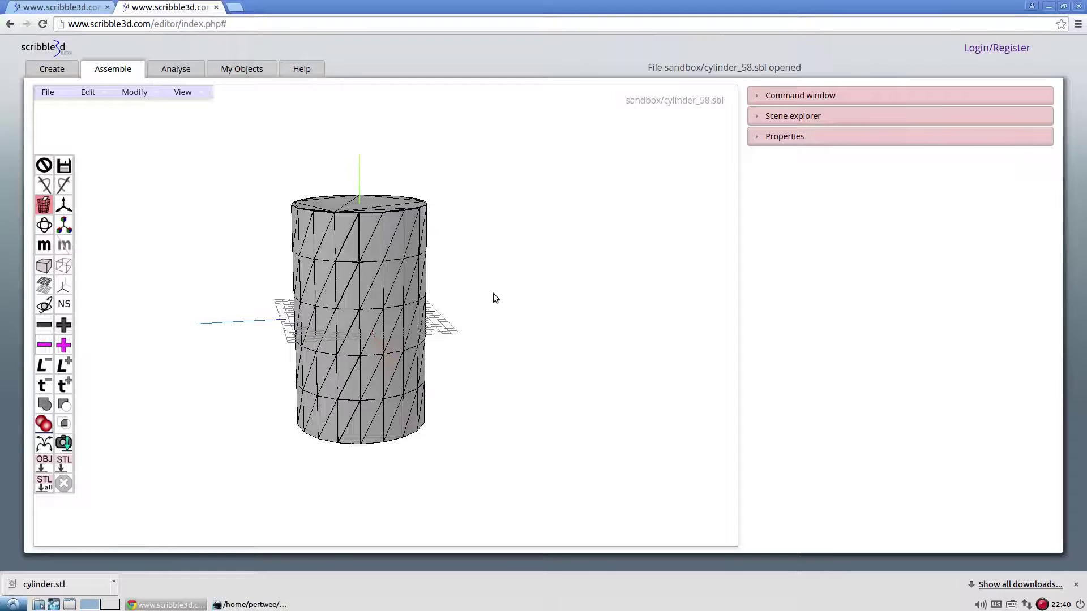
scroll(359, 314, up, 3)
scroll(358, 318, down, 2)
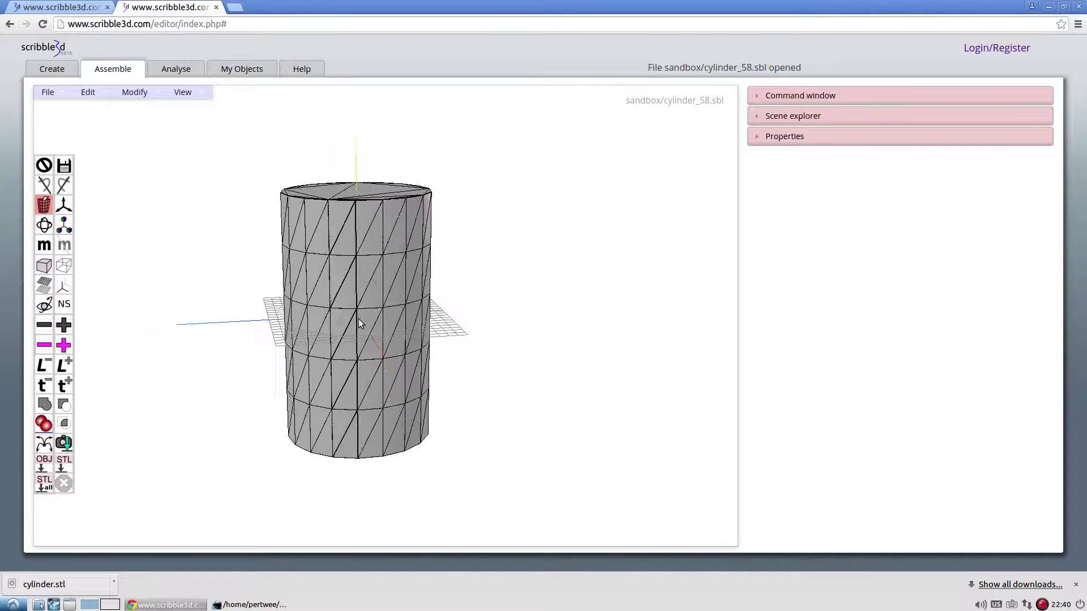
drag(358, 318, 504, 252)
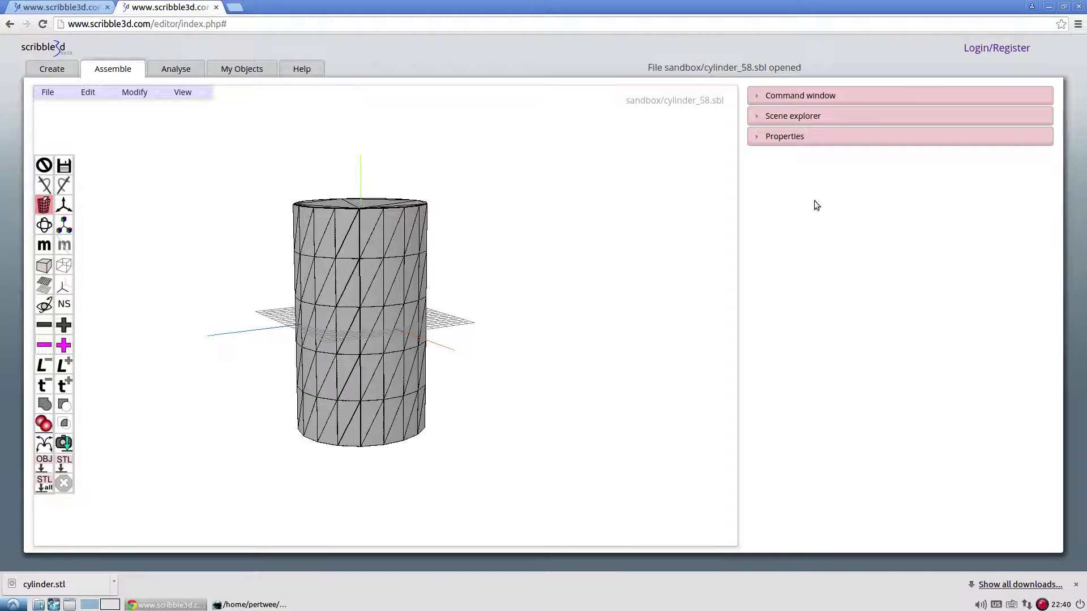
click(784, 135)
click(792, 115)
click(793, 95)
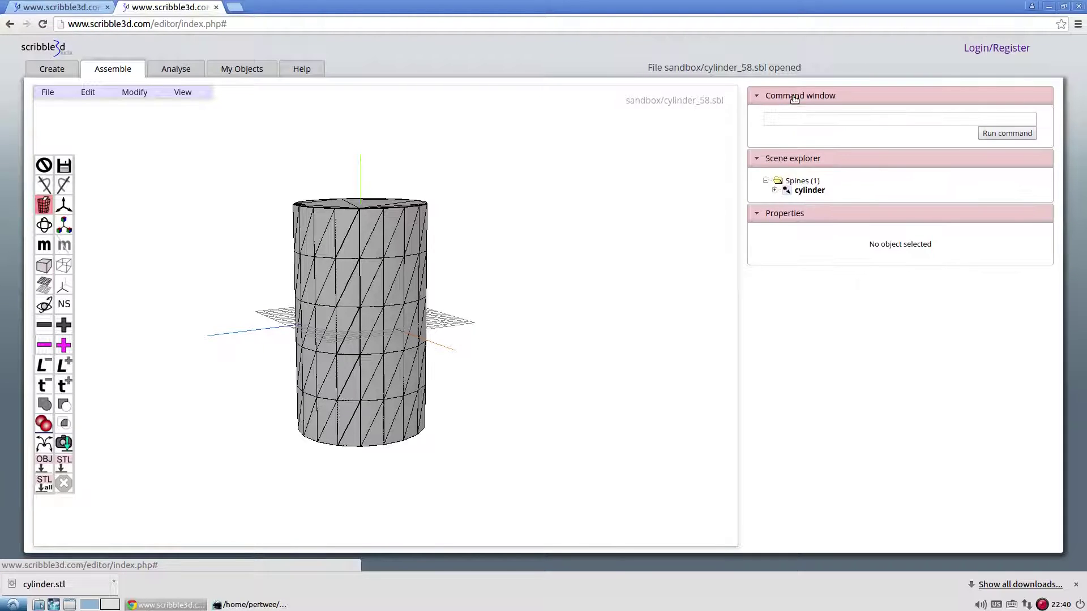
Select the cylinder and move it along its z axis to a tz of about -89.88.
click(367, 313)
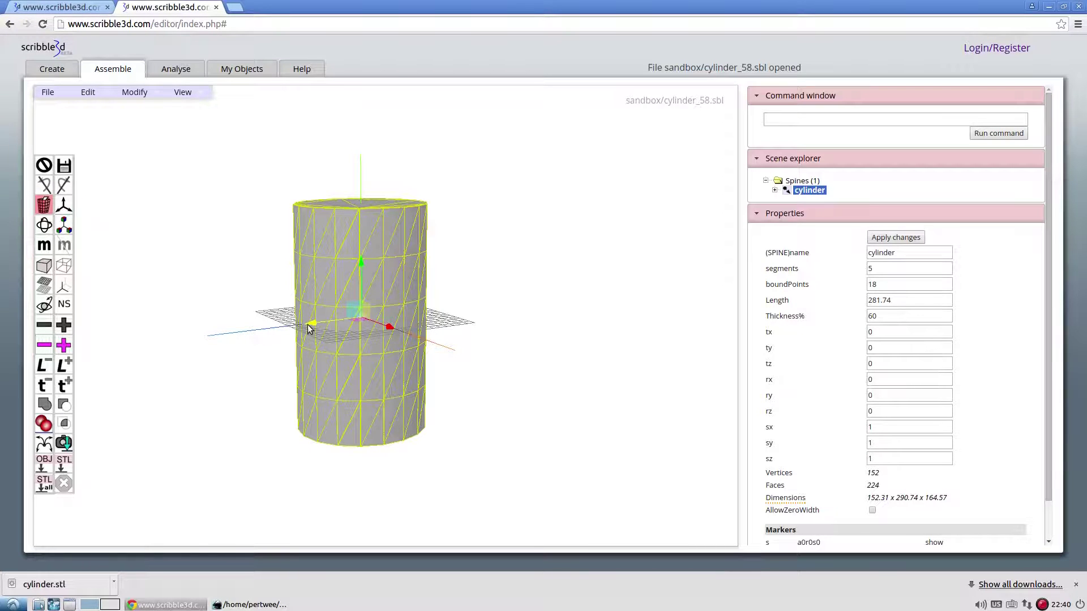
drag(308, 325, 372, 310)
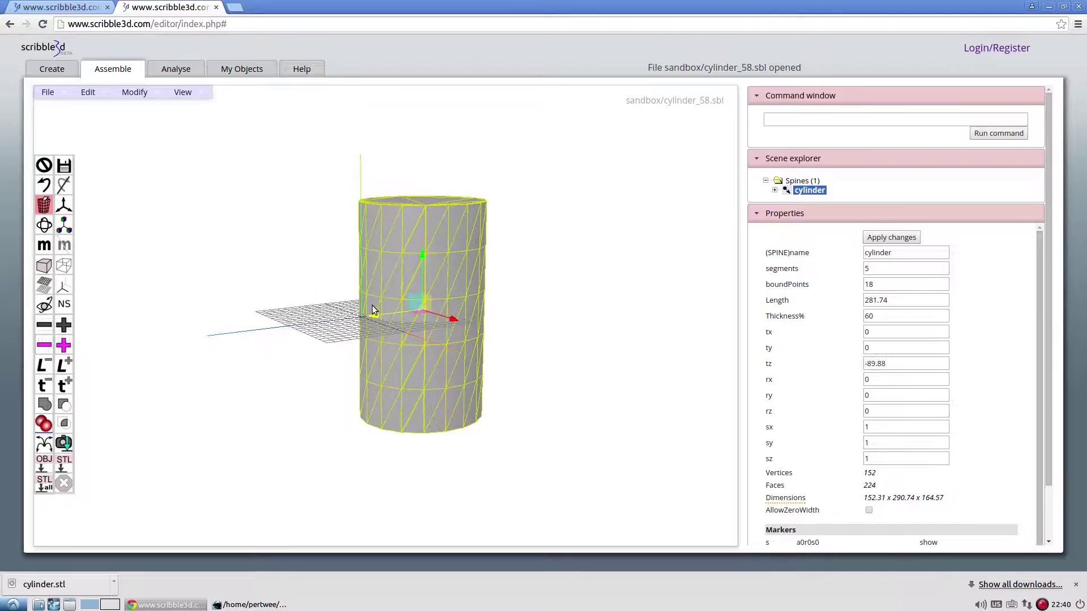
Rotate the cylinder to about rx 33.34, ry 34.53 and rz 40.75, and scale it uniformly to about 1.17.
click(44, 225)
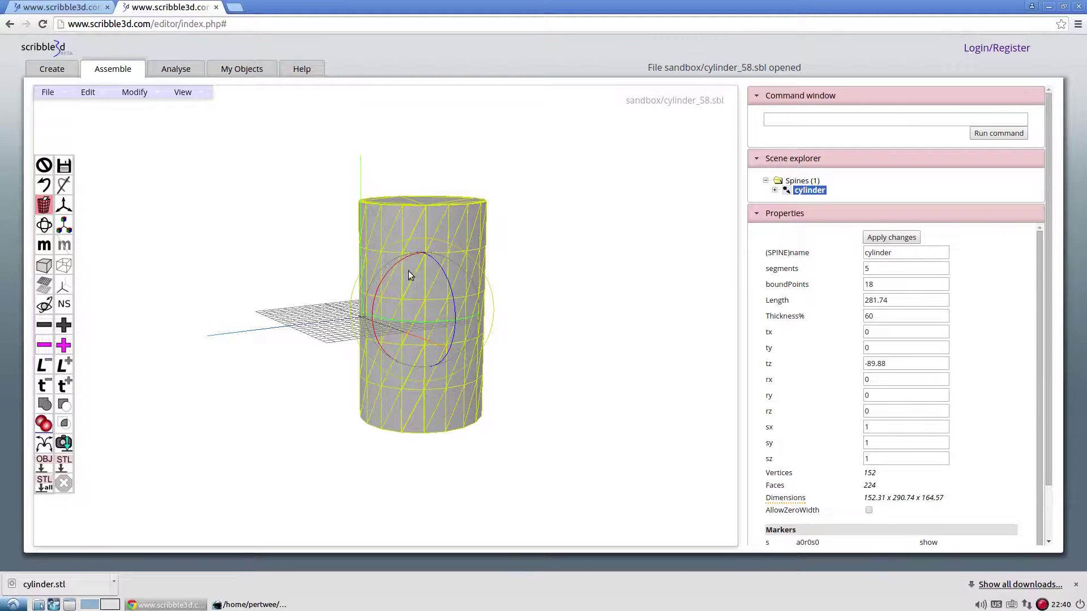
mouse_move(408, 270)
mouse_down()
mouse_move(379, 280)
mouse_move(365, 304)
mouse_move(449, 296)
mouse_move(461, 340)
mouse_move(427, 264)
mouse_move(396, 263)
mouse_up()
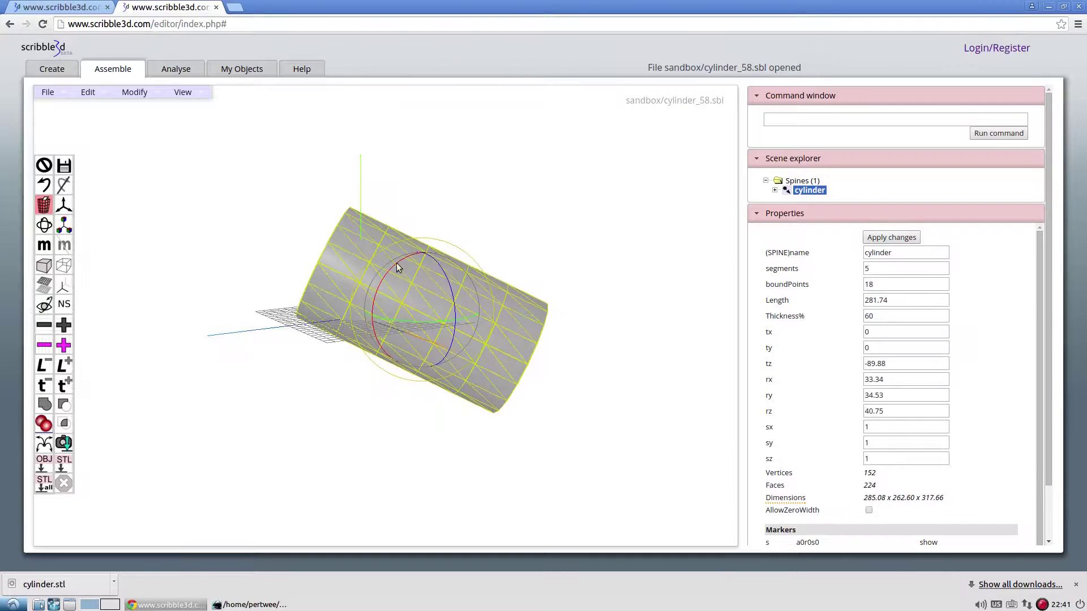
click(63, 224)
mouse_move(422, 312)
mouse_down()
mouse_move(446, 286)
mouse_move(420, 310)
mouse_up()
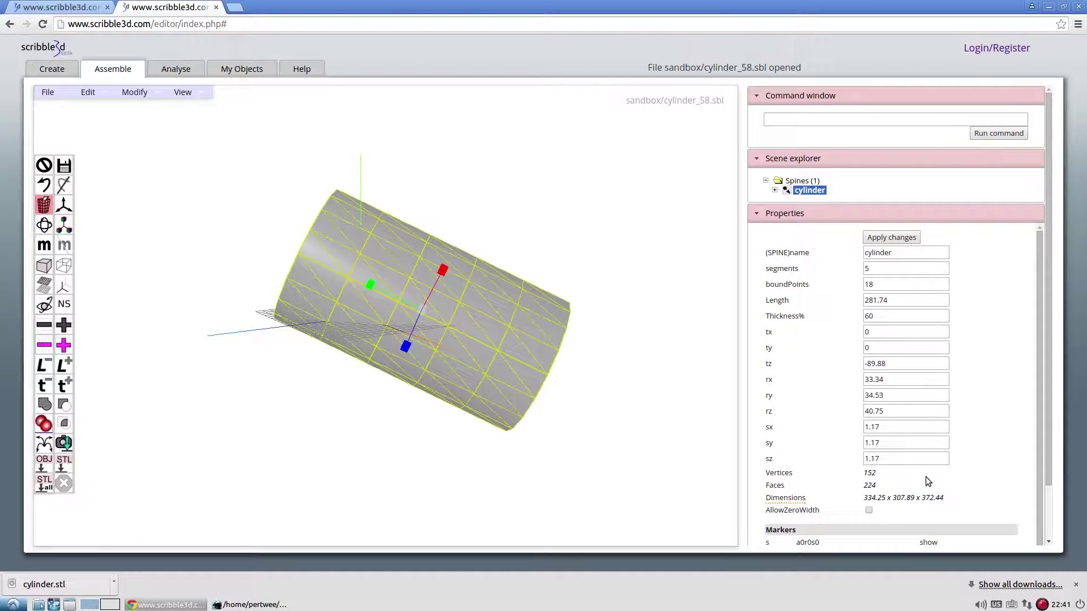
Set the cylinder's tx, ty and tz translation values to 12 each and apply the changes.
click(885, 365)
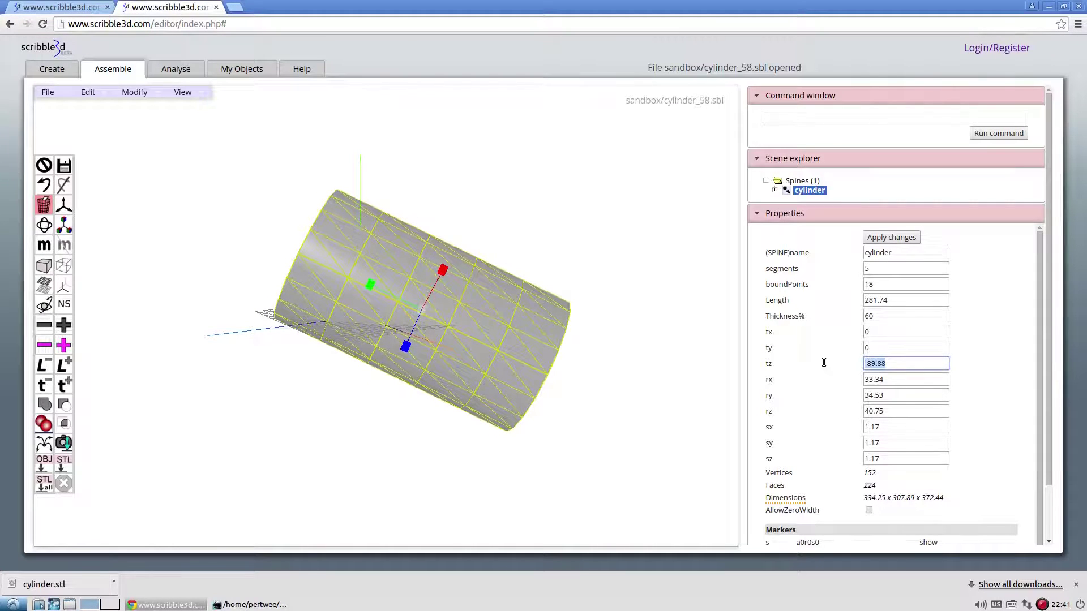
click(876, 332)
text(12)
key(Tab)
text(12)
key(Tab)
text(12)
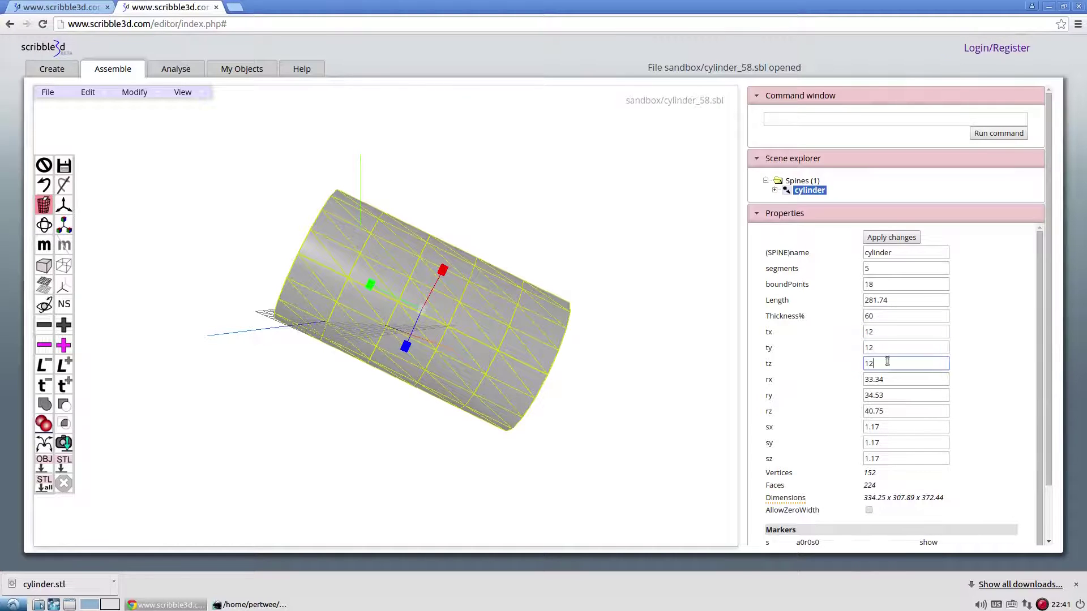
click(888, 242)
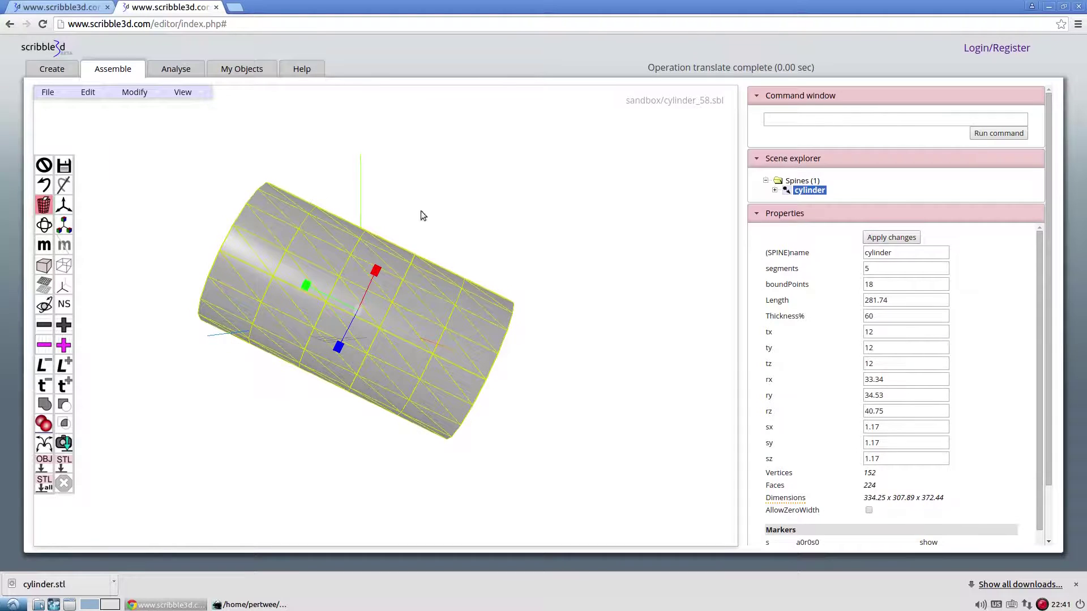
drag(357, 167, 447, 161)
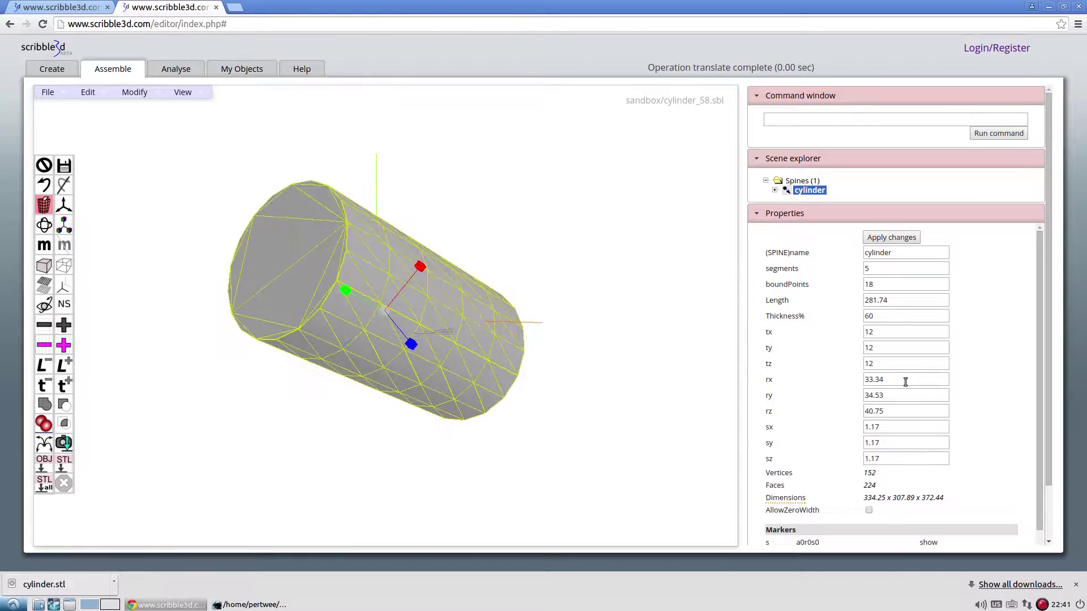
Set the cylinder's rx rotation to 111, apply the change, and export the cylinder as an STL file.
drag(905, 379, 847, 377)
text(111)
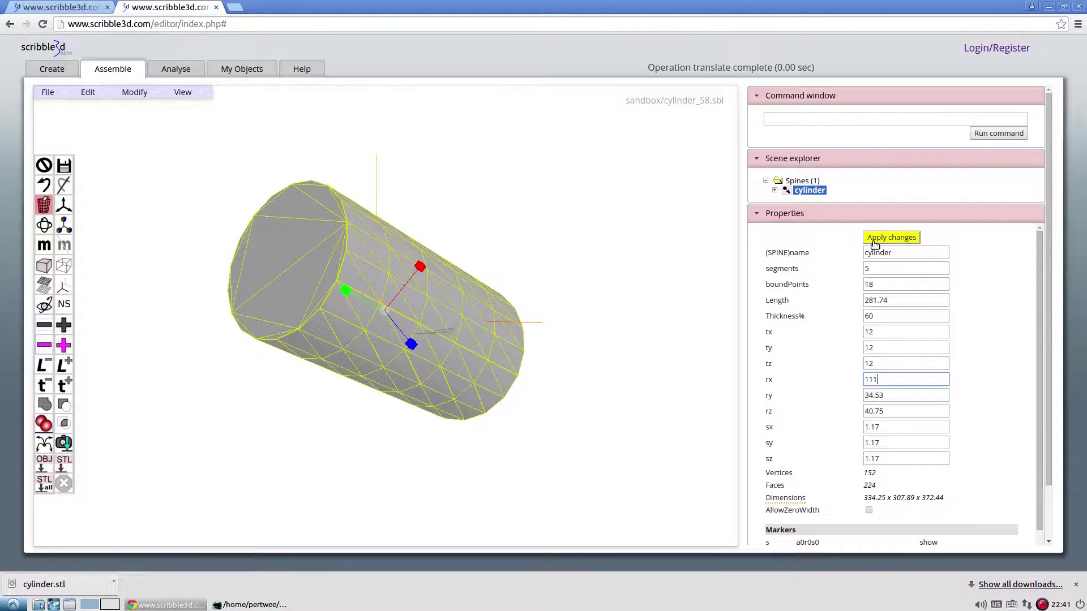
click(874, 244)
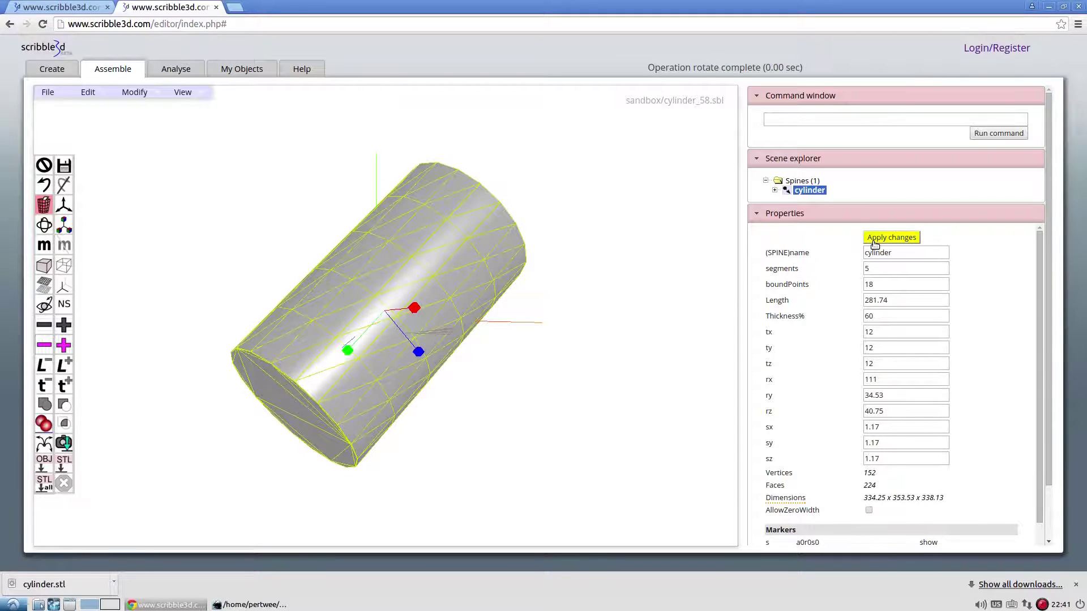
drag(609, 365, 484, 402)
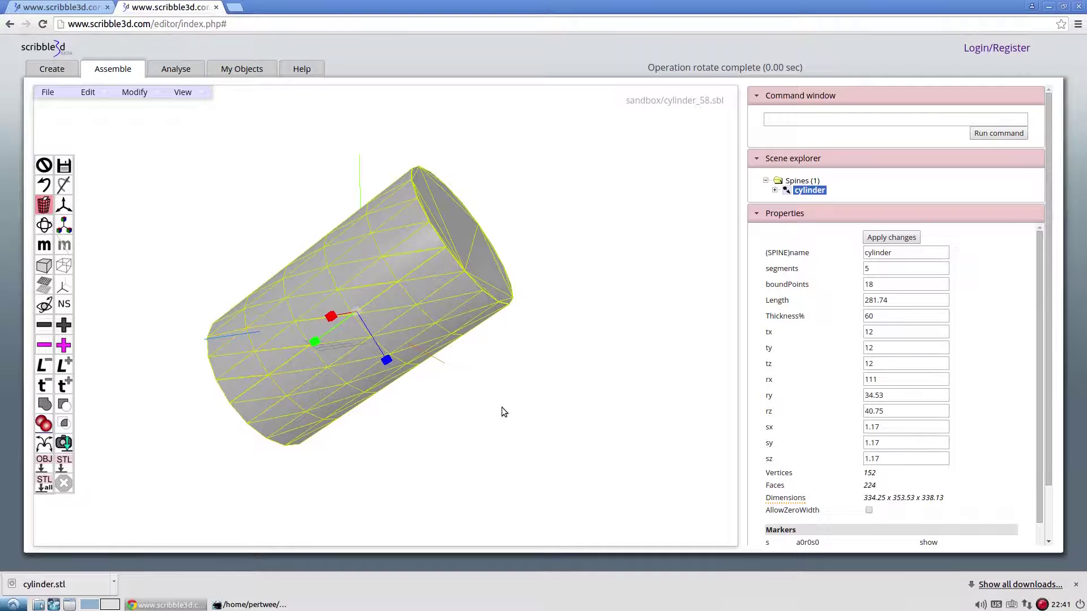
click(70, 467)
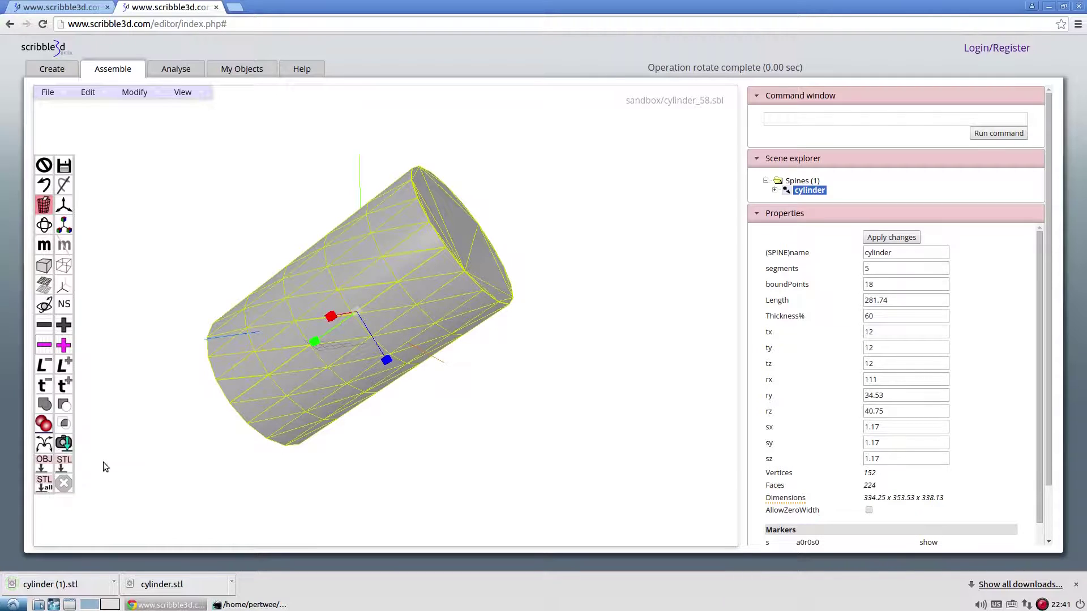
Deselect the cylinder, select it again, and clear the selection.
click(213, 438)
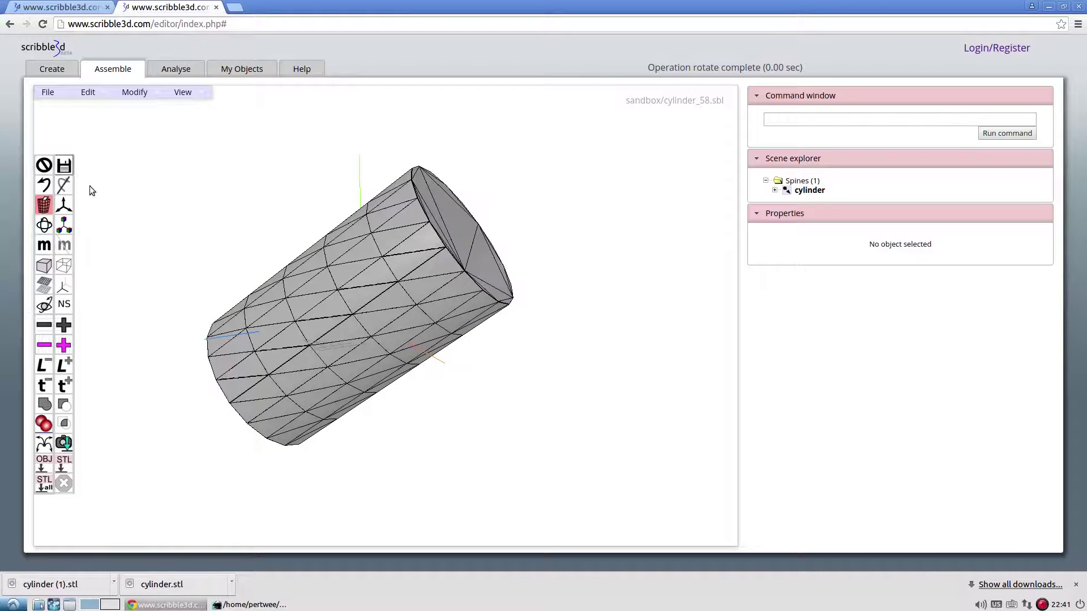
click(309, 292)
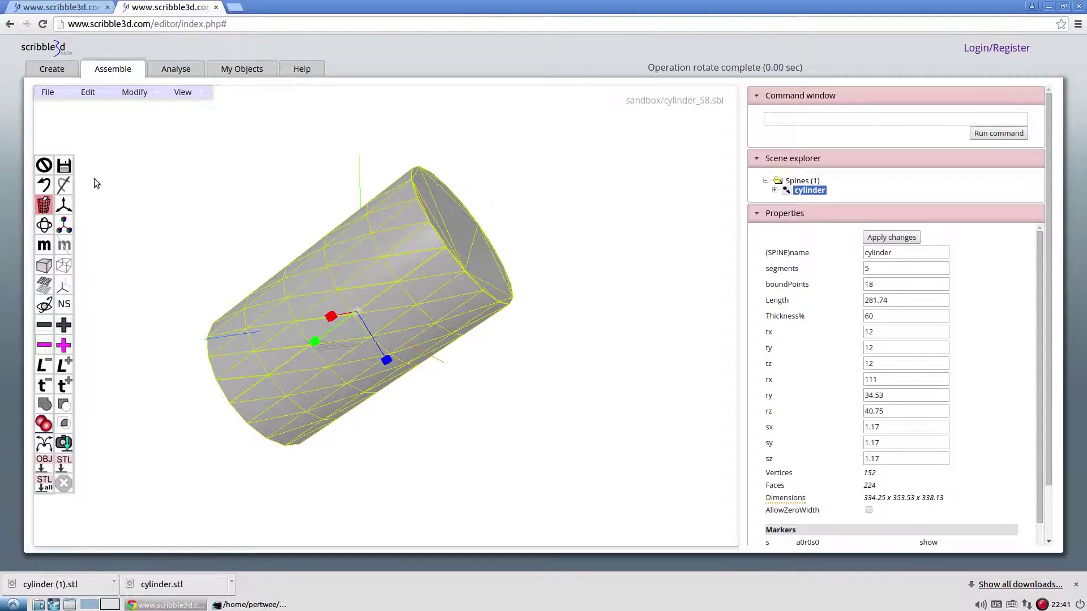
click(47, 167)
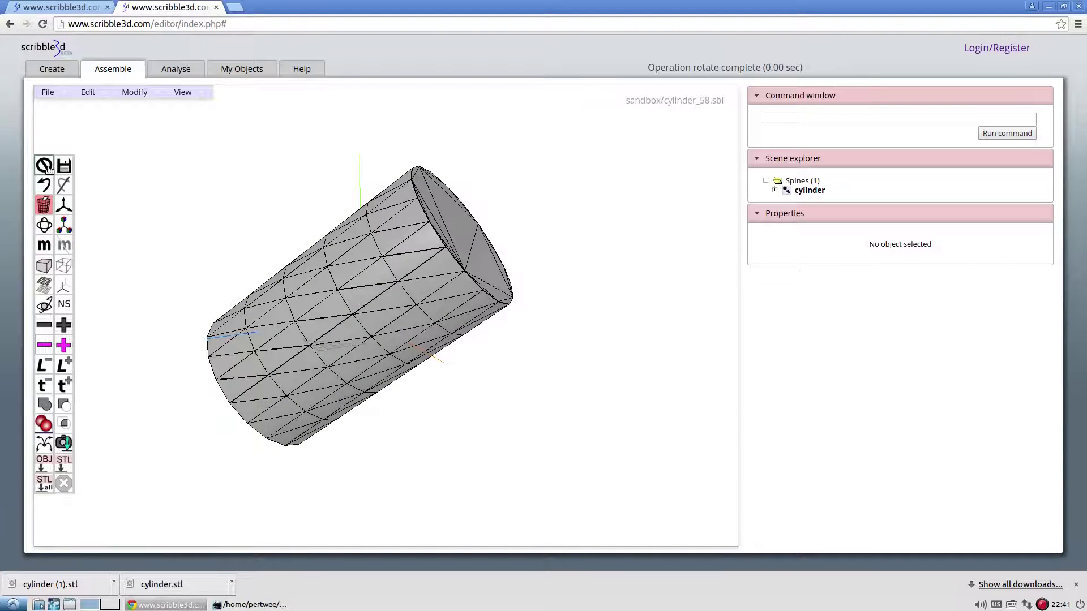
Preview the cylinder with shading off and turn the shading back on, twice.
click(45, 268)
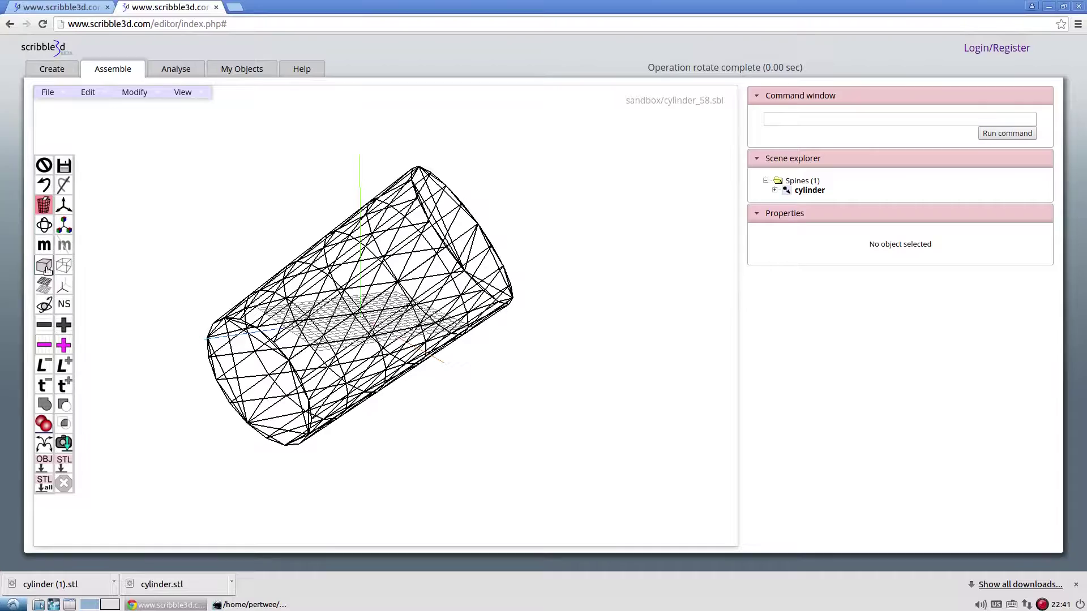
click(44, 267)
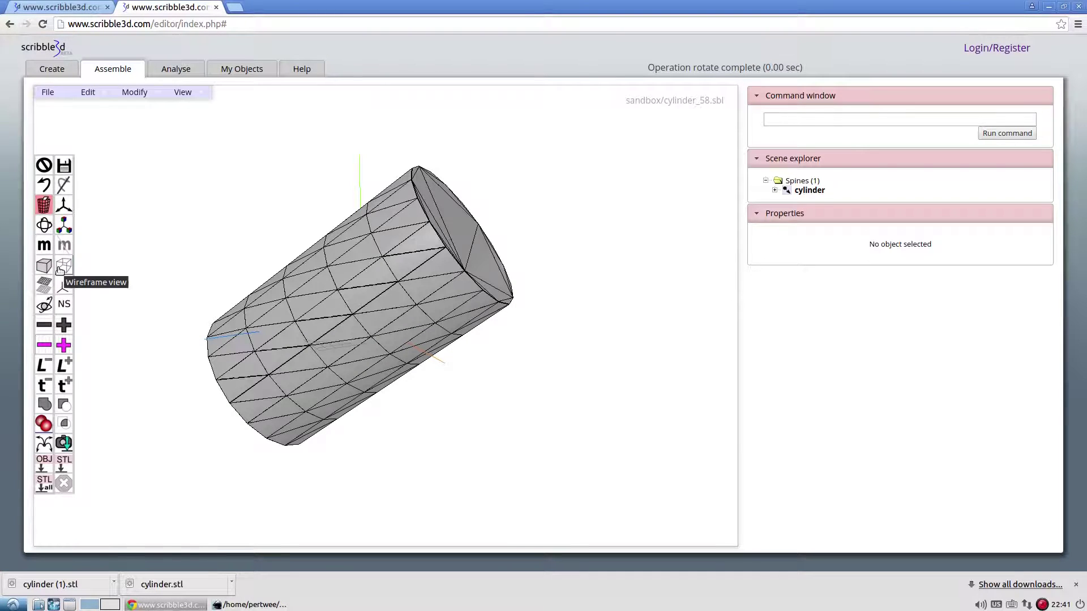
click(183, 94)
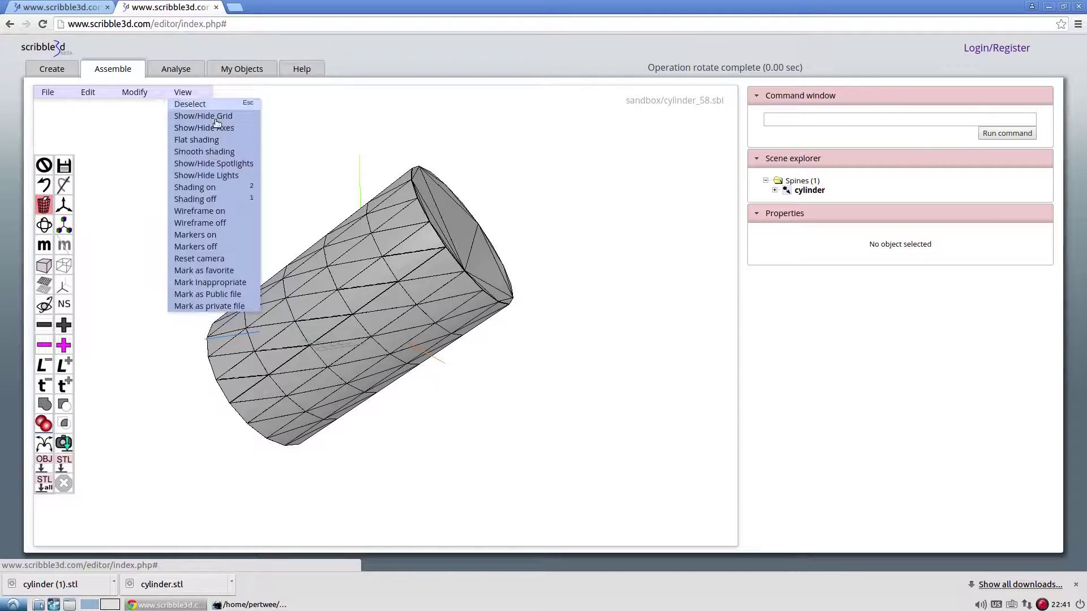
click(227, 199)
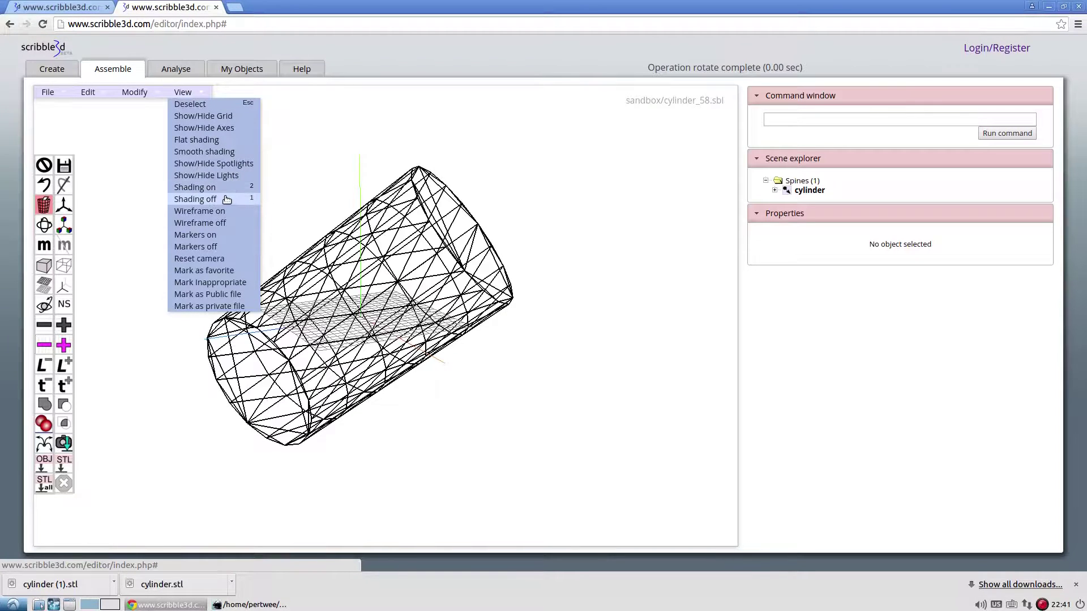
click(228, 190)
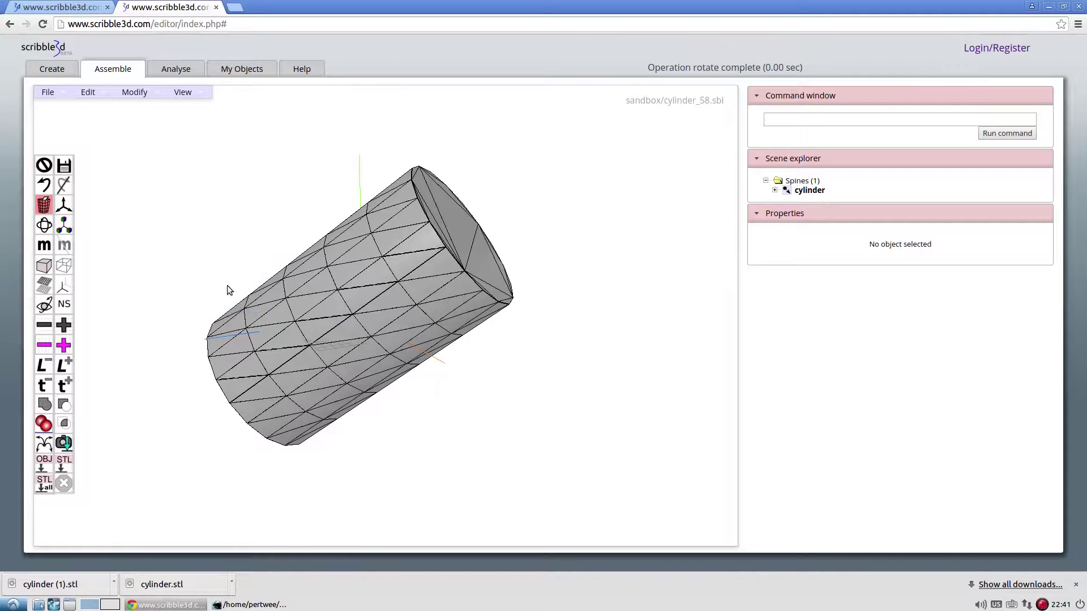
Select the cylinder and export it as an OBJ file.
drag(443, 423, 367, 426)
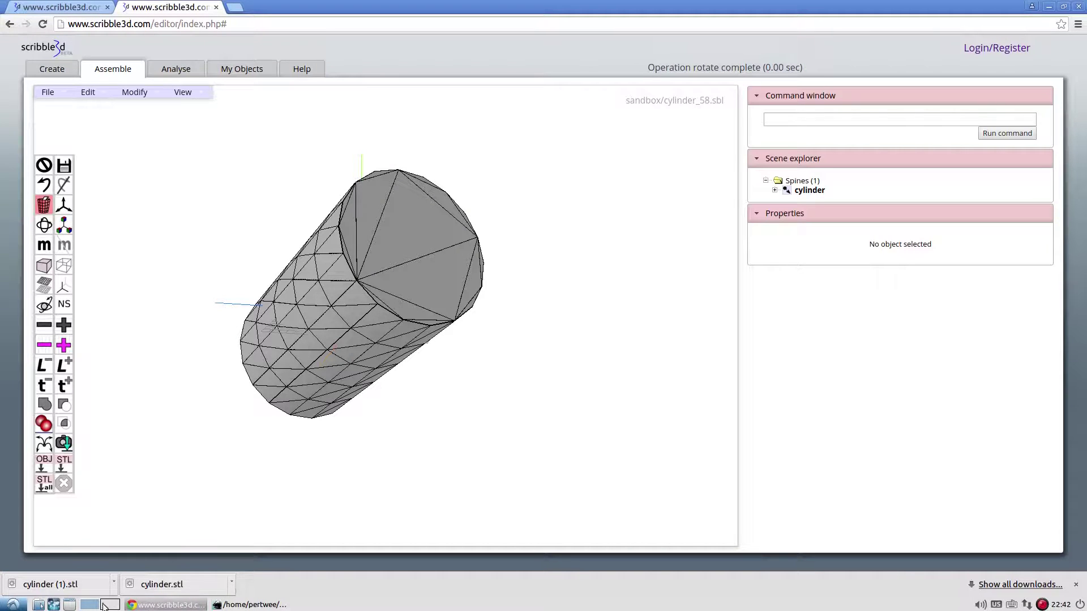
click(286, 355)
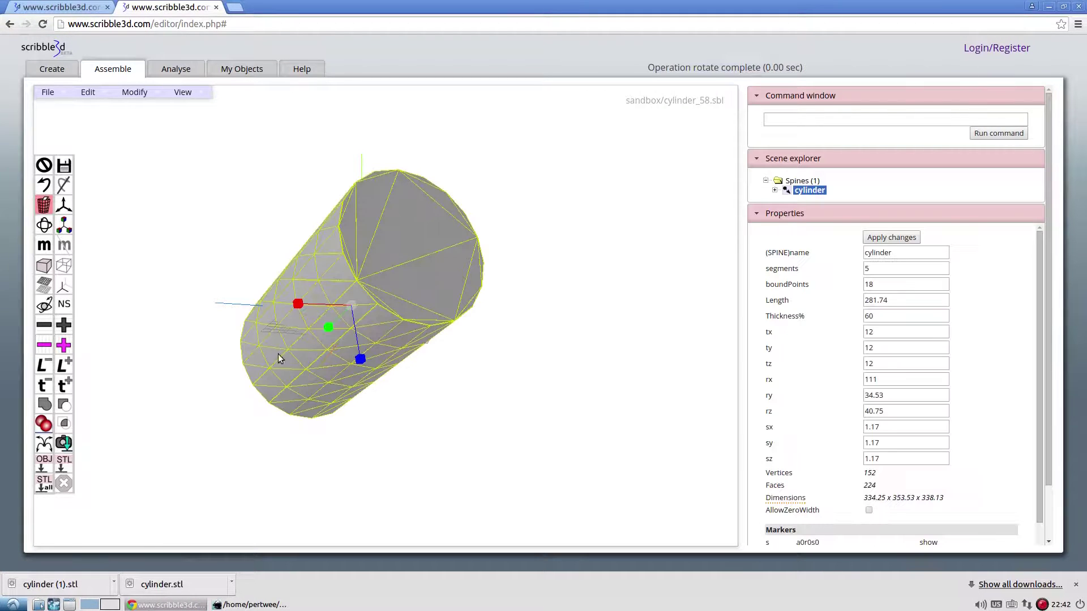
click(46, 465)
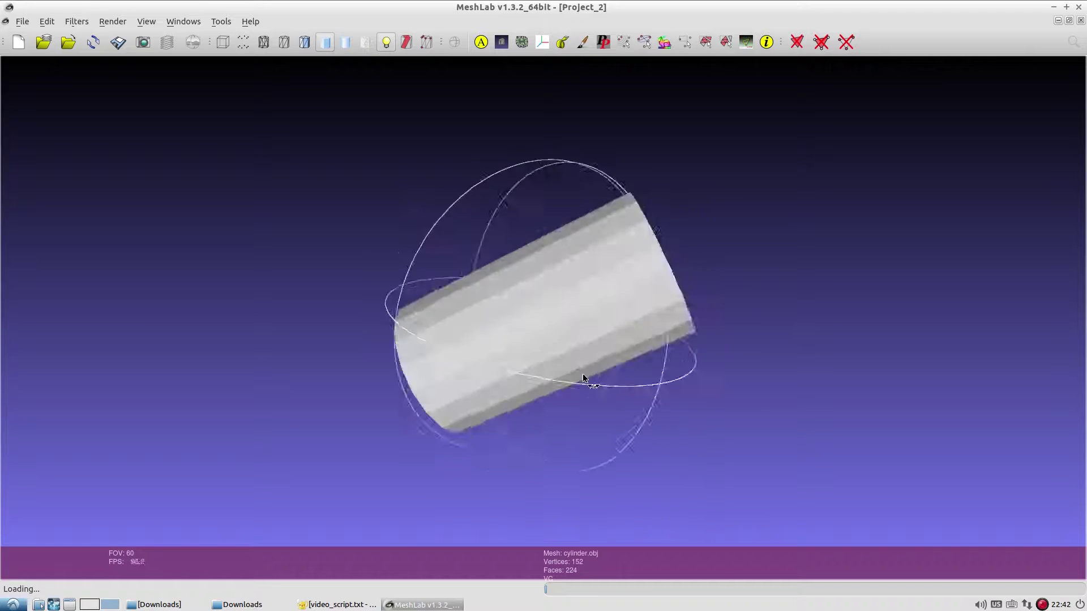
Switch to MeshLab and examine cylinder.obj from several angles in Flat Lines display.
drag(583, 378, 324, 158)
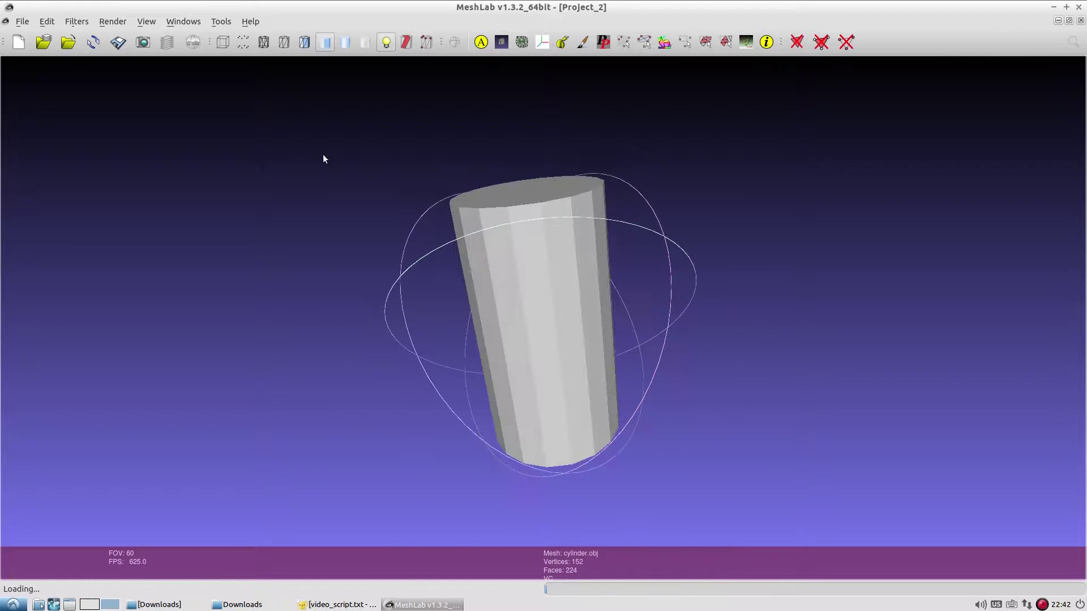
click(304, 43)
drag(364, 236, 675, 415)
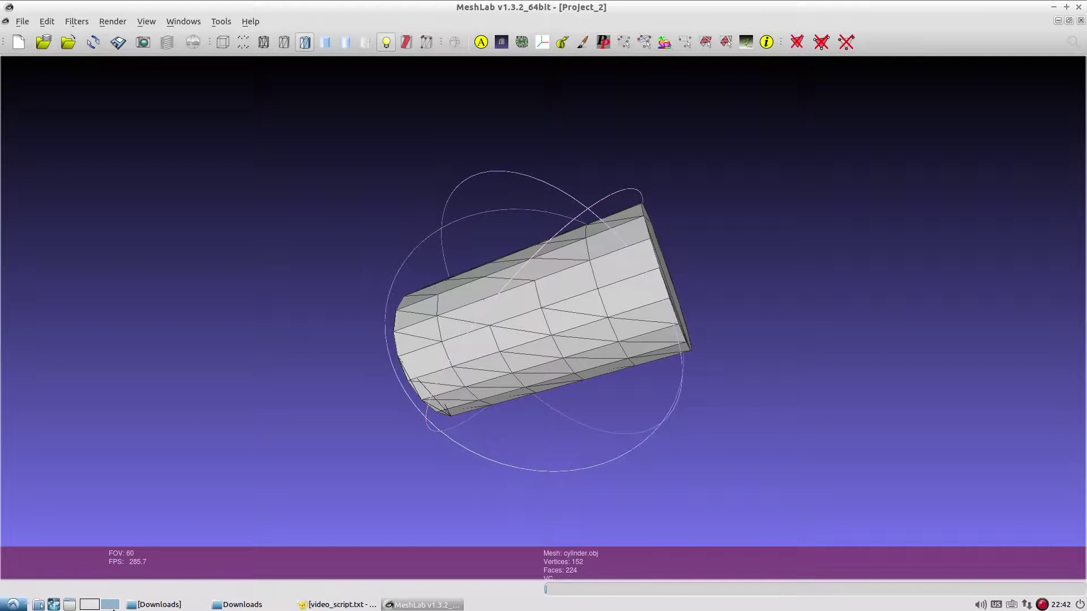
Switch back to Scribble3D in the browser and review the cylinder's vertices, faces, dimensions, markers and rules.
click(70, 605)
click(88, 604)
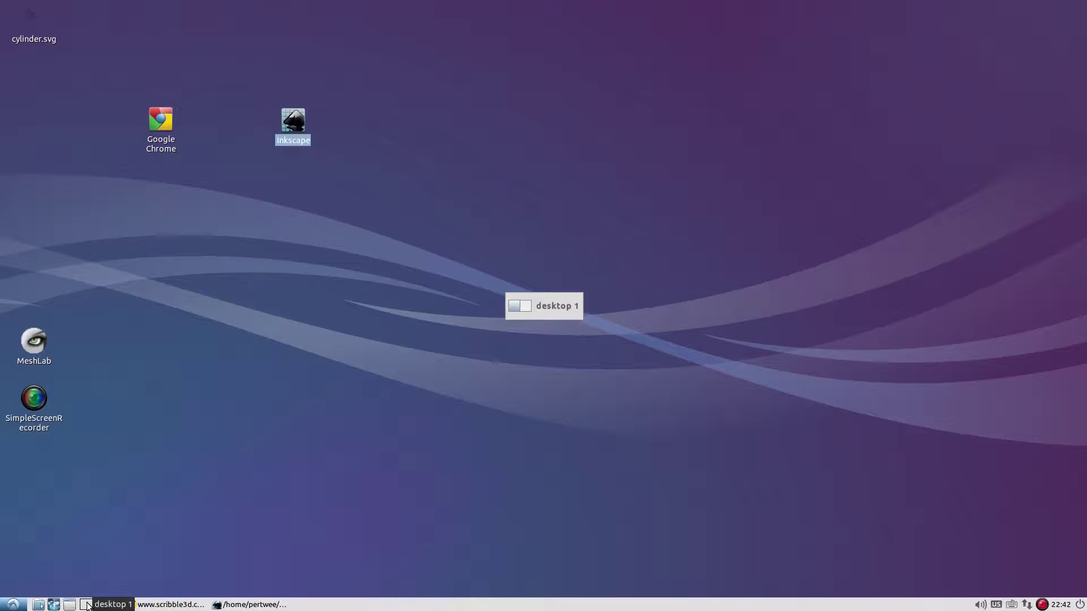
click(170, 604)
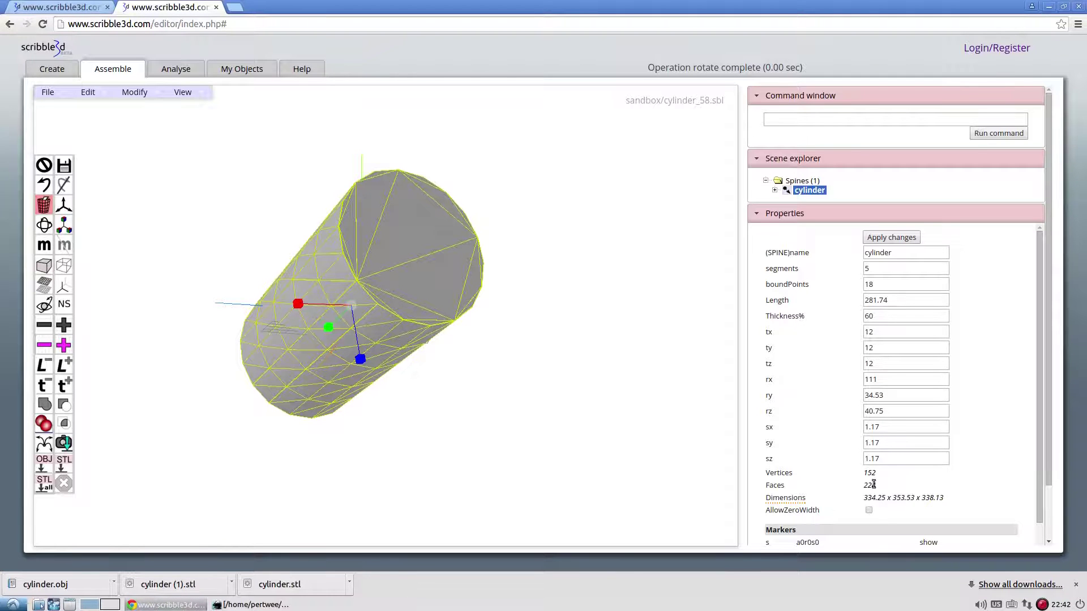
scroll(877, 488, down, 1)
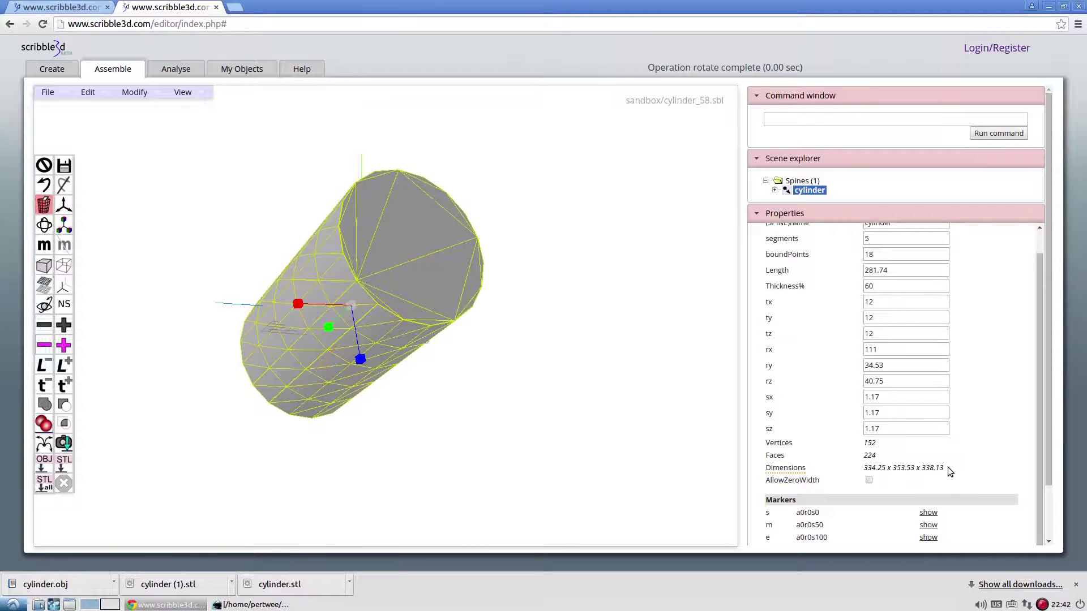
scroll(948, 468, down, 1)
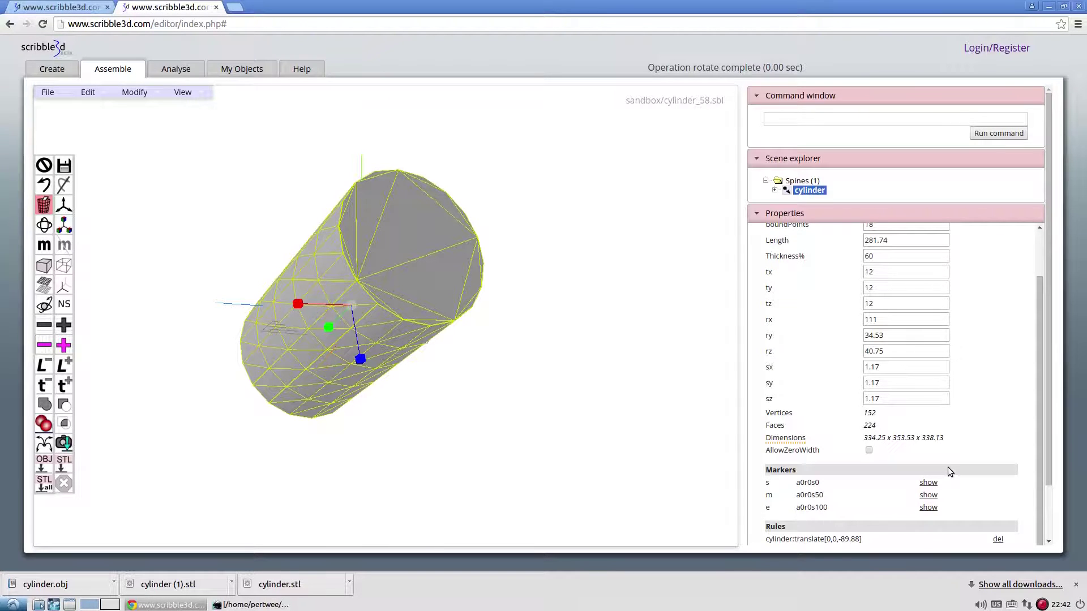
scroll(947, 468, up, 2)
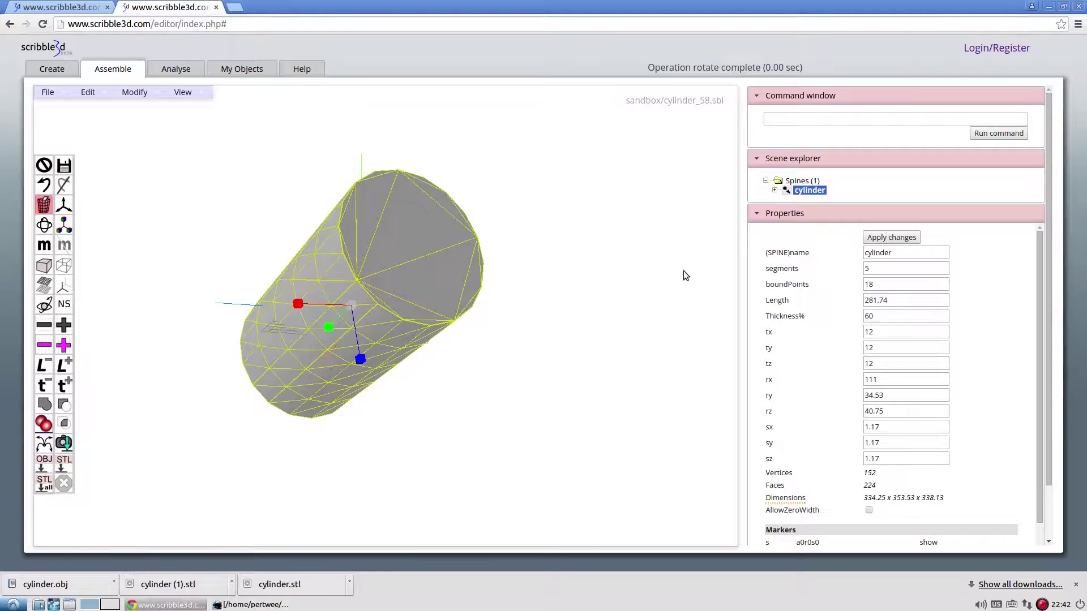
Set the cylinder's segments to 121 and apply the change.
double_click(883, 269)
text(121)
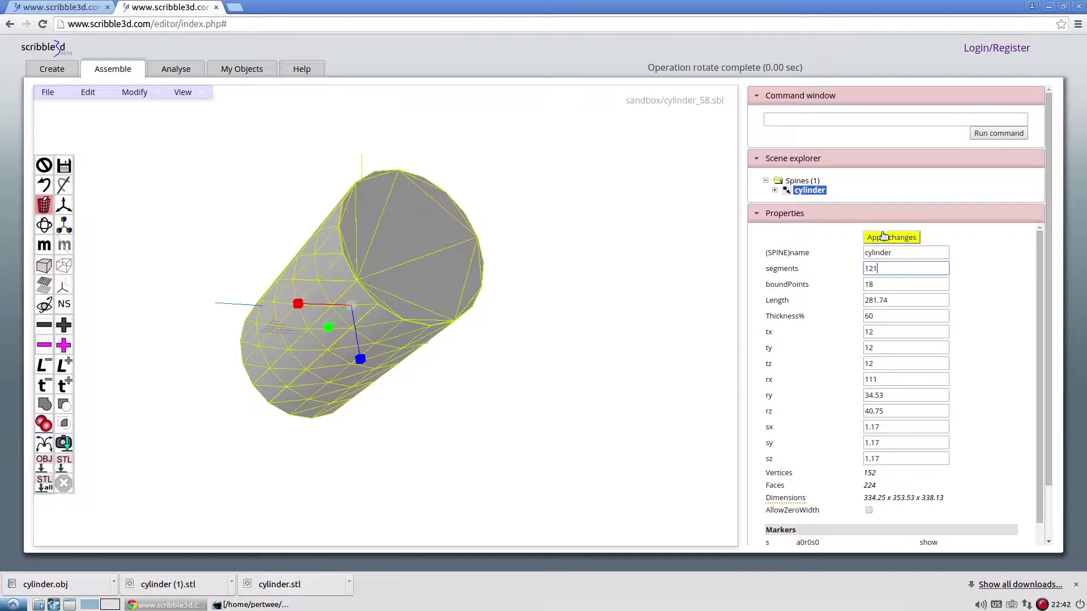
click(884, 239)
drag(517, 357, 586, 372)
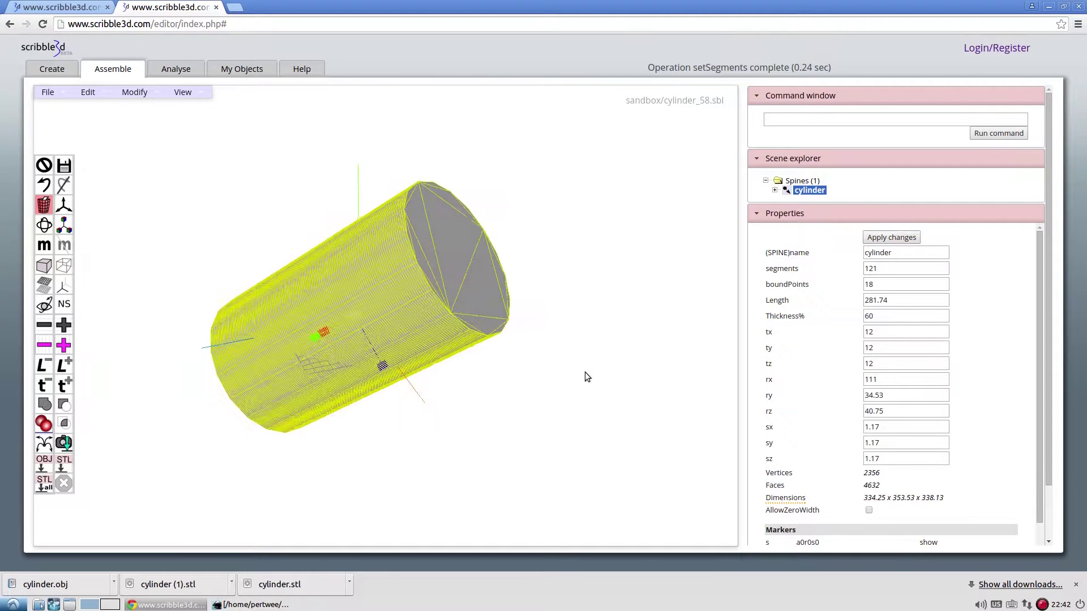
Set the cylinder's boundPoints to 121, apply the change, and export the refined cylinder as an STL file.
double_click(901, 286)
text(121)
click(891, 239)
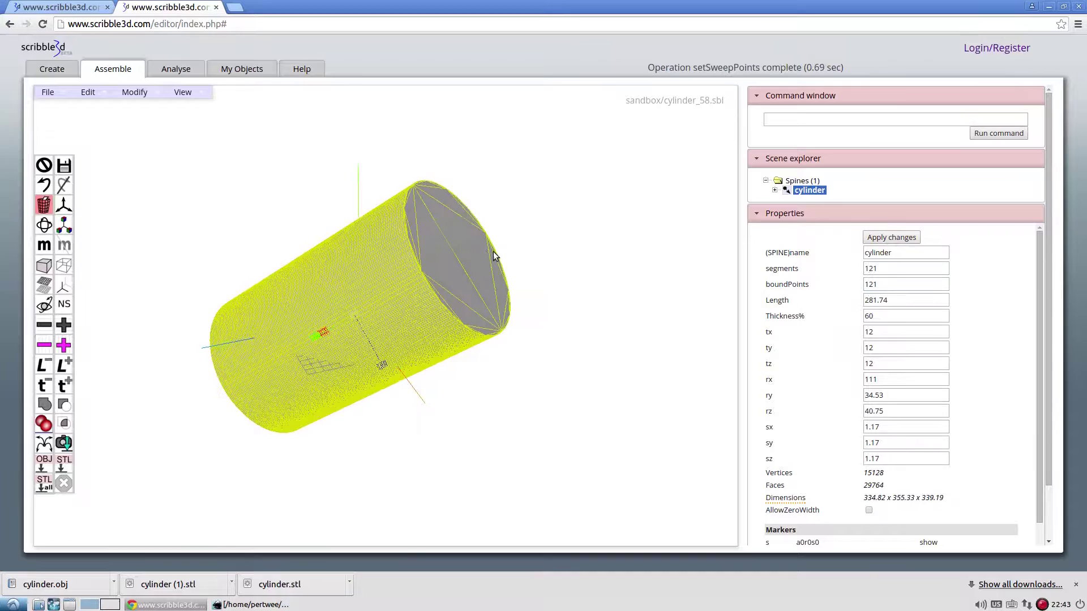
drag(494, 252, 585, 219)
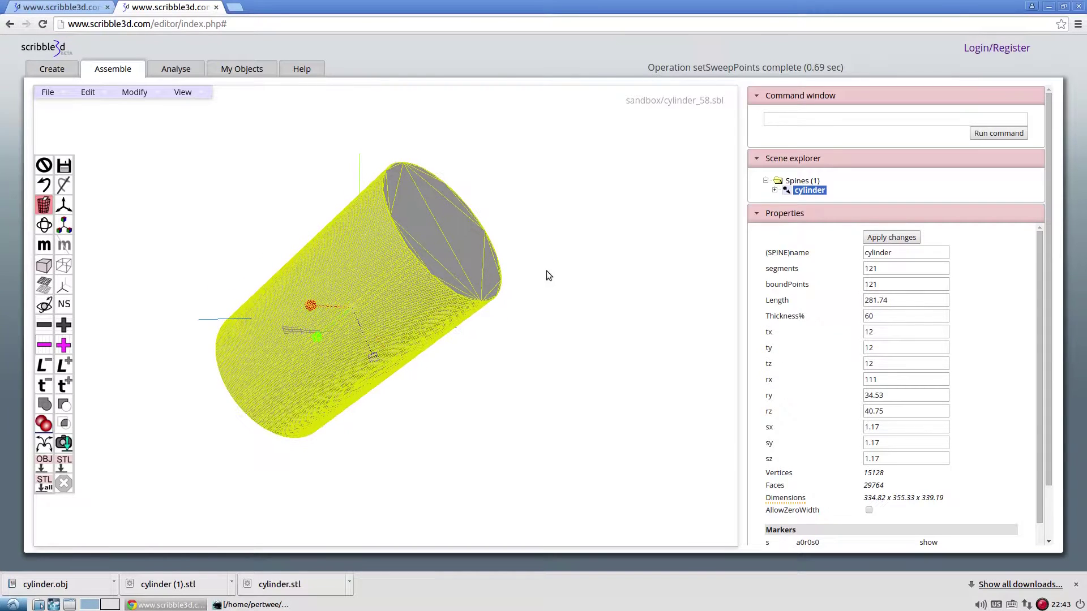
click(65, 463)
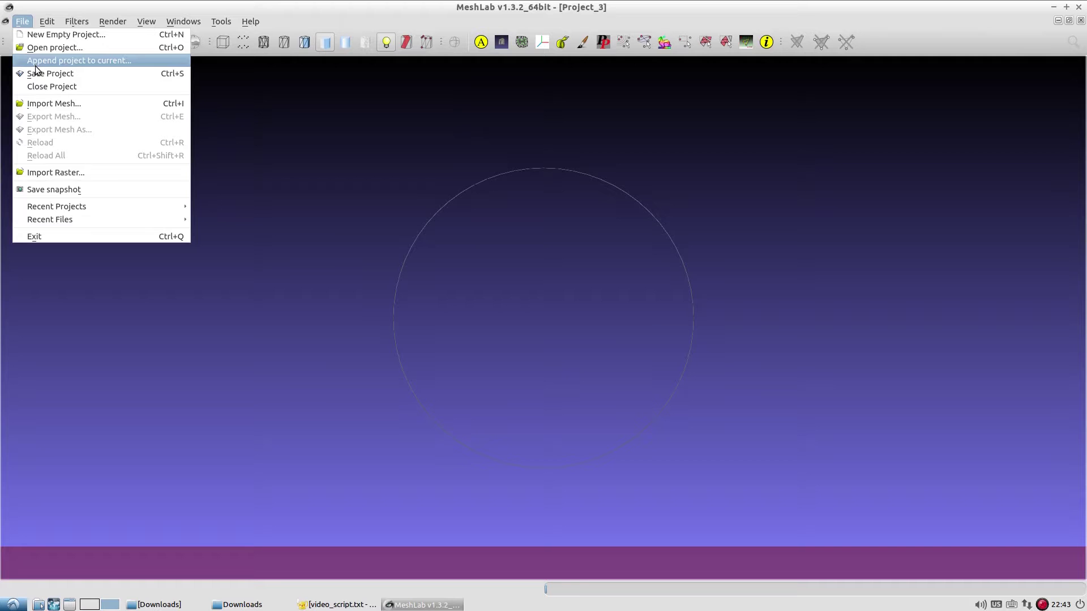
In MeshLab, import cylinder (2).stl with Unify Duplicated Vertices enabled and examine the mesh from several angles.
click(37, 103)
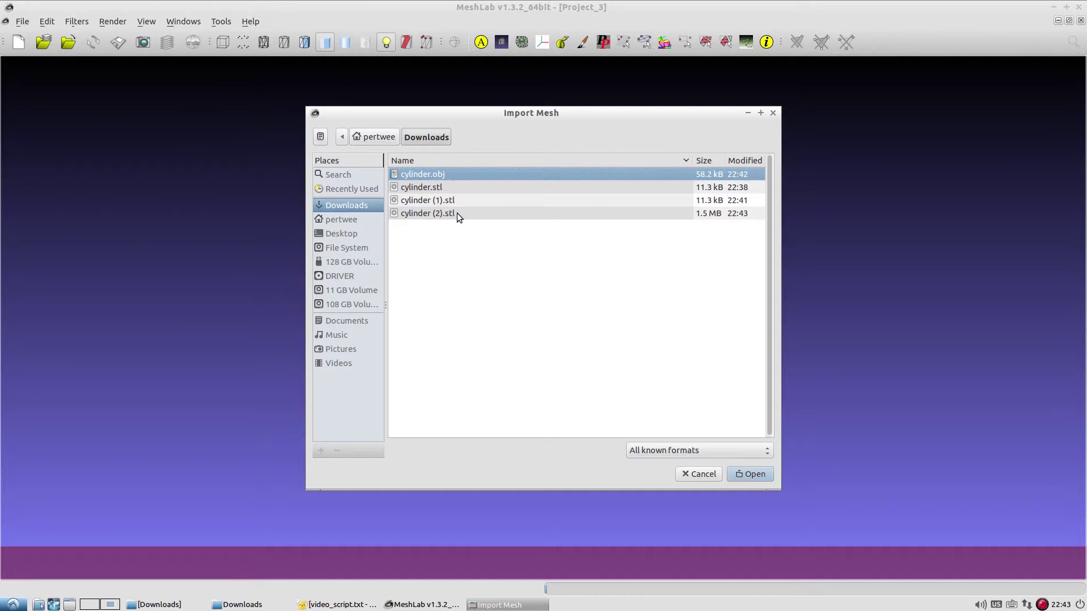
double_click(441, 213)
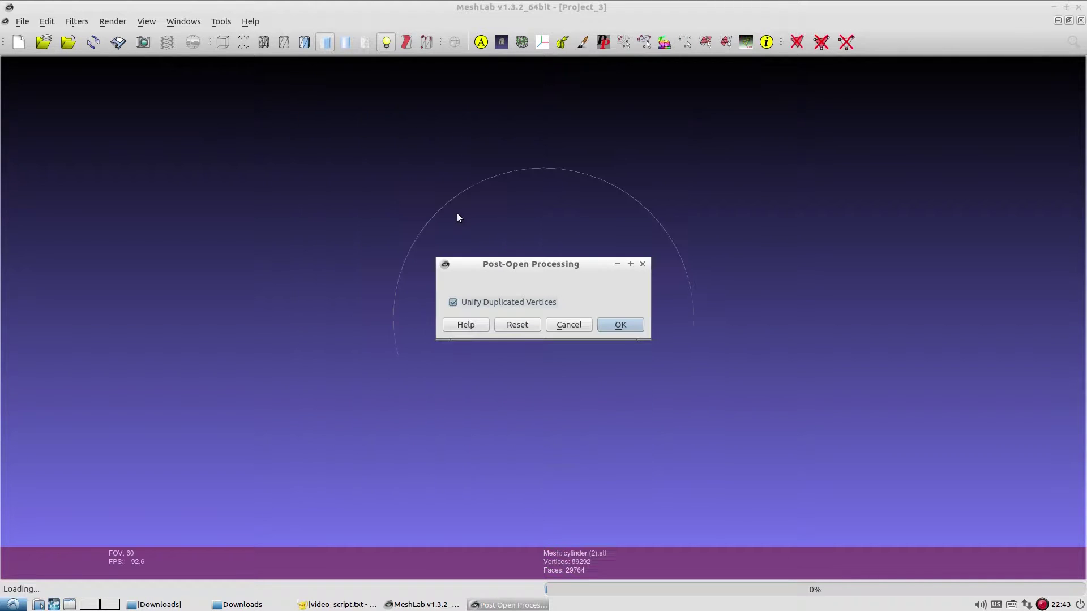
click(620, 325)
drag(630, 326, 417, 436)
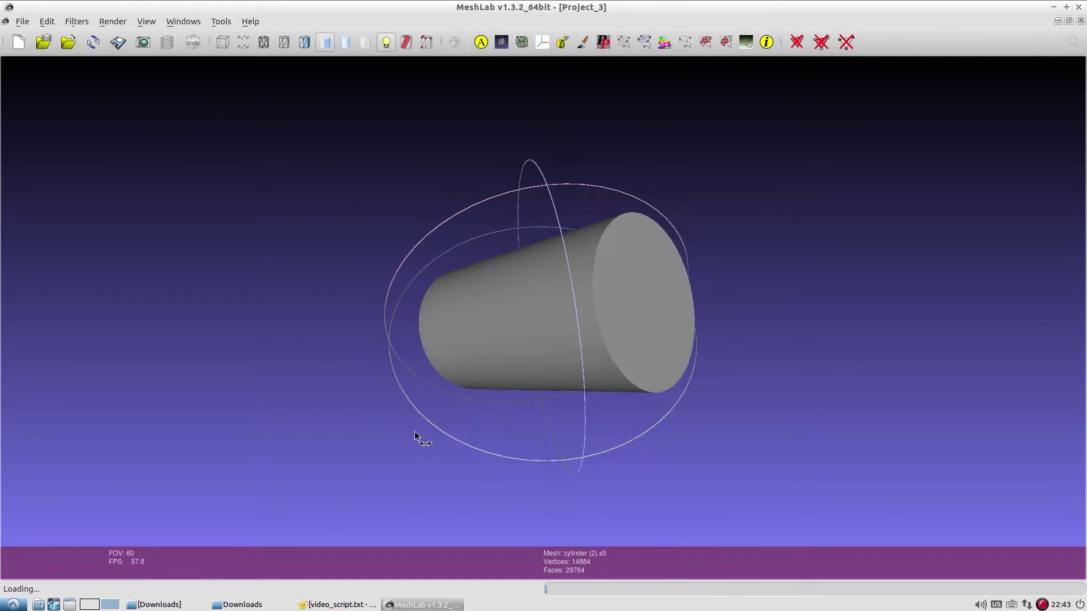
scroll(558, 355, down, 5)
scroll(558, 354, up, 5)
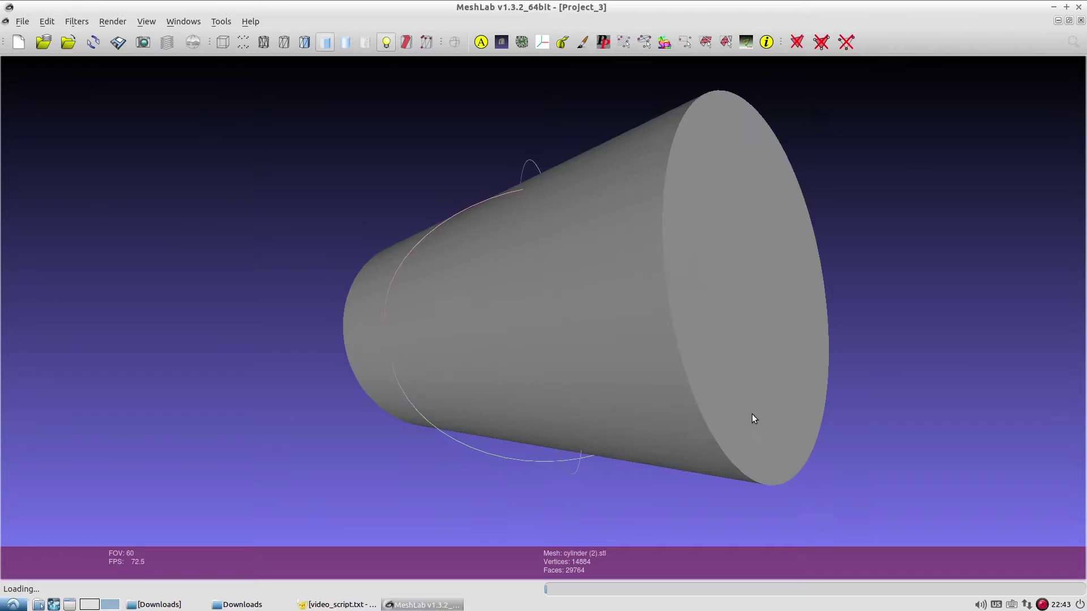
drag(749, 417, 497, 371)
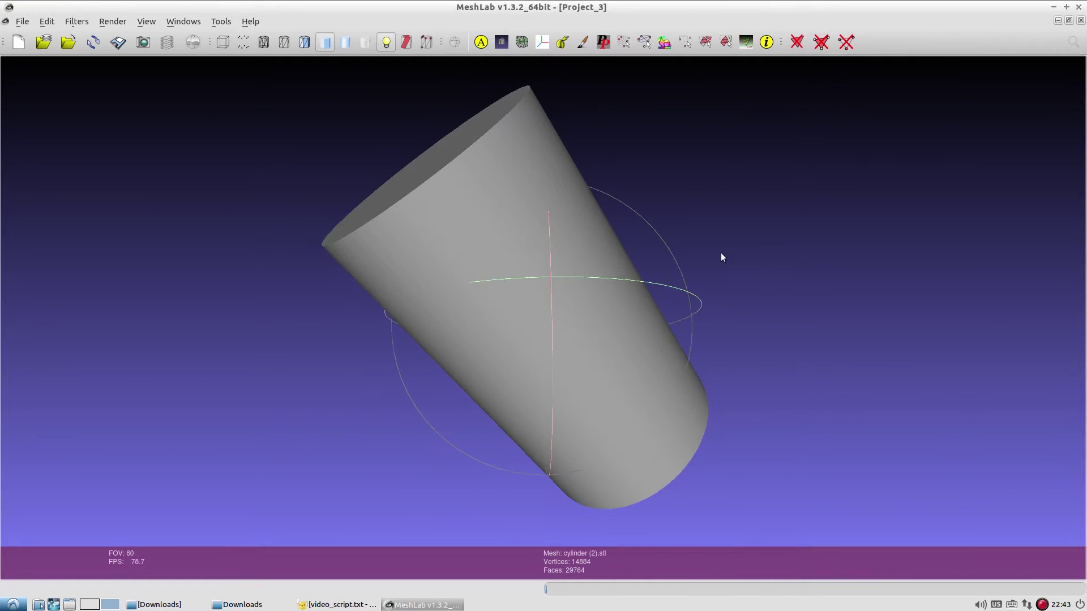
drag(723, 255, 426, 356)
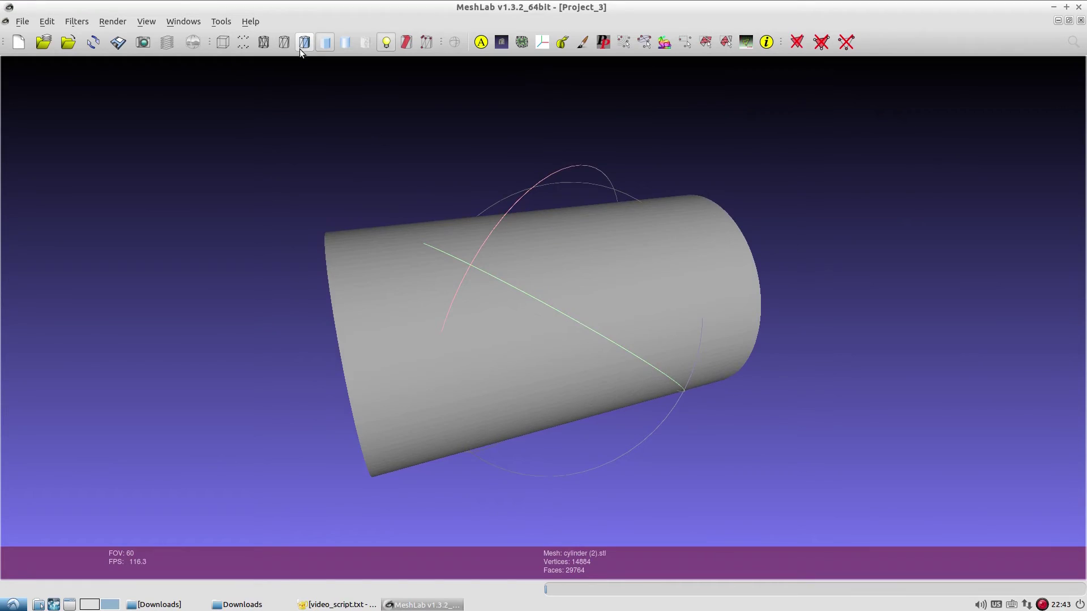